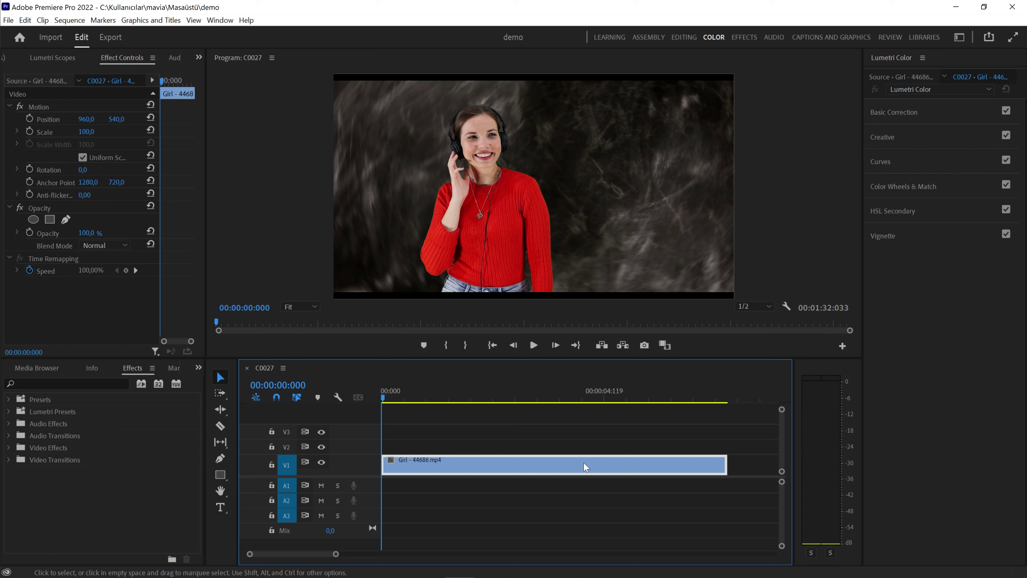
Alt-drag the girl clip onto V2 and V3, then select the V2 copy with the playhead near 1 s
{"action": "left_click_drag", "start_coordinate": [567, 471], "coordinate": [564, 434]}
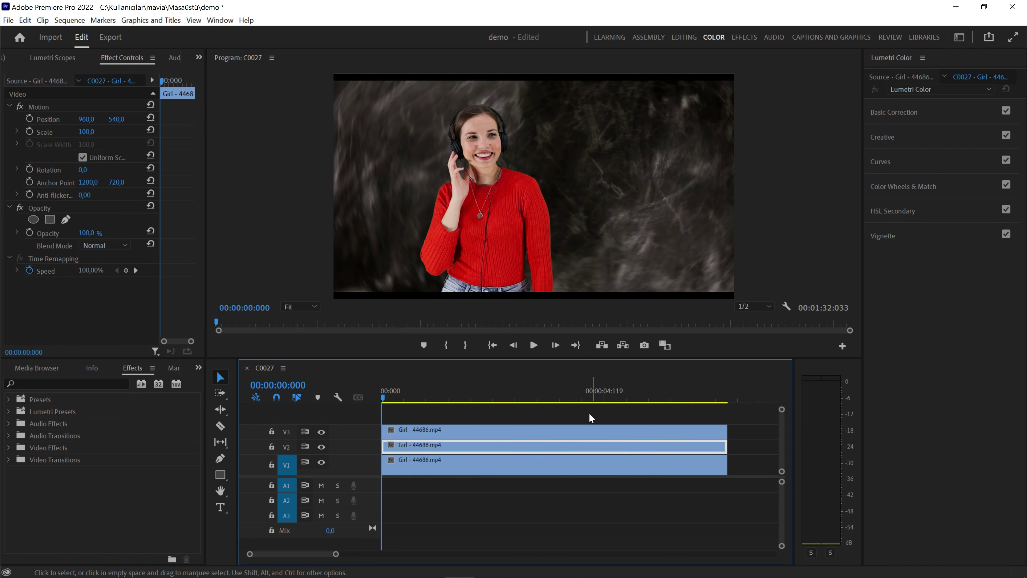
{"action": "left_click", "coordinate": [488, 417]}
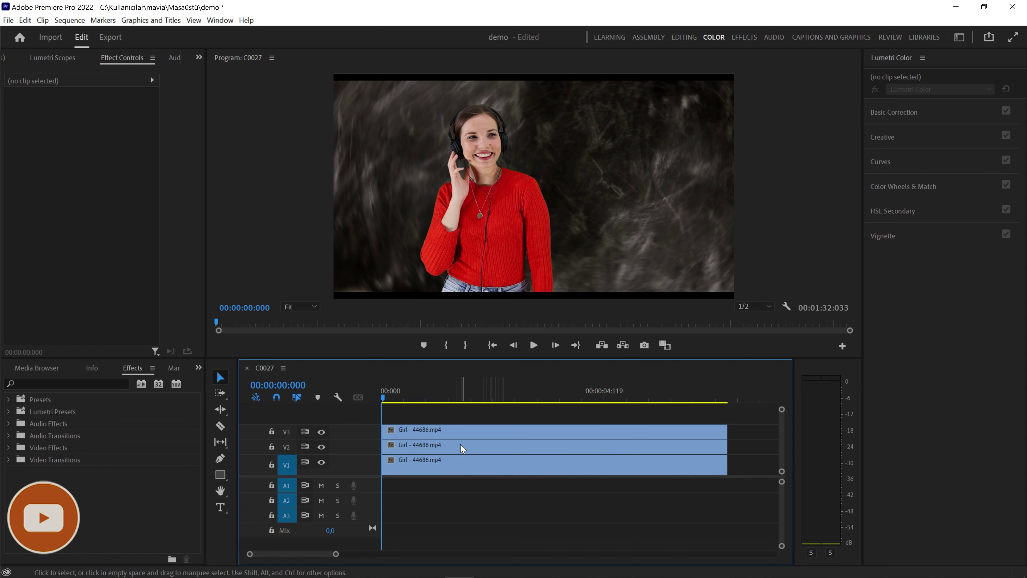
{"action": "left_click", "coordinate": [462, 449]}
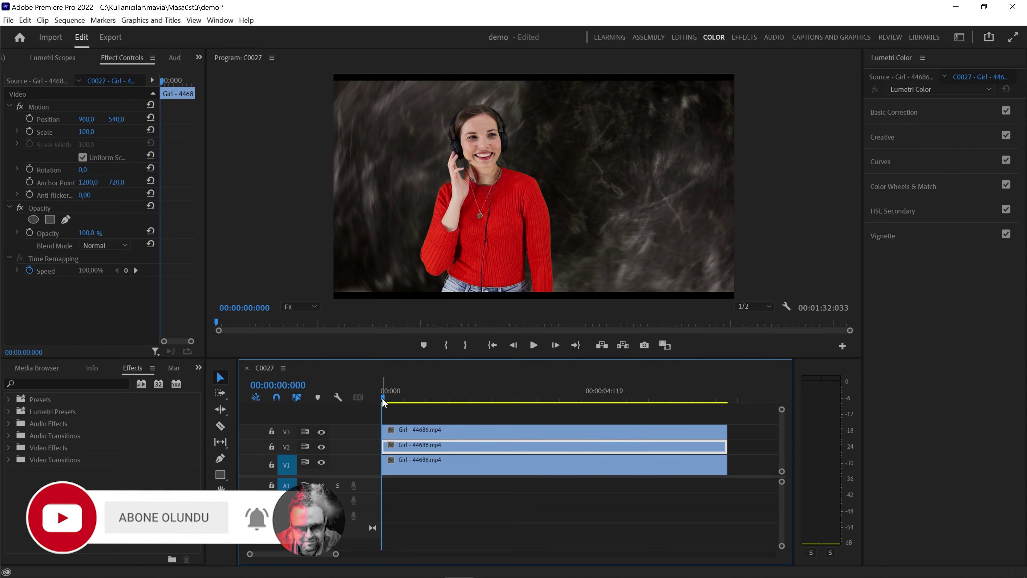
{"action": "mouse_move", "coordinate": [383, 397]}
{"action": "left_mouse_down"}
{"action": "mouse_move", "coordinate": [545, 430]}
{"action": "mouse_move", "coordinate": [452, 429]}
{"action": "left_mouse_up"}
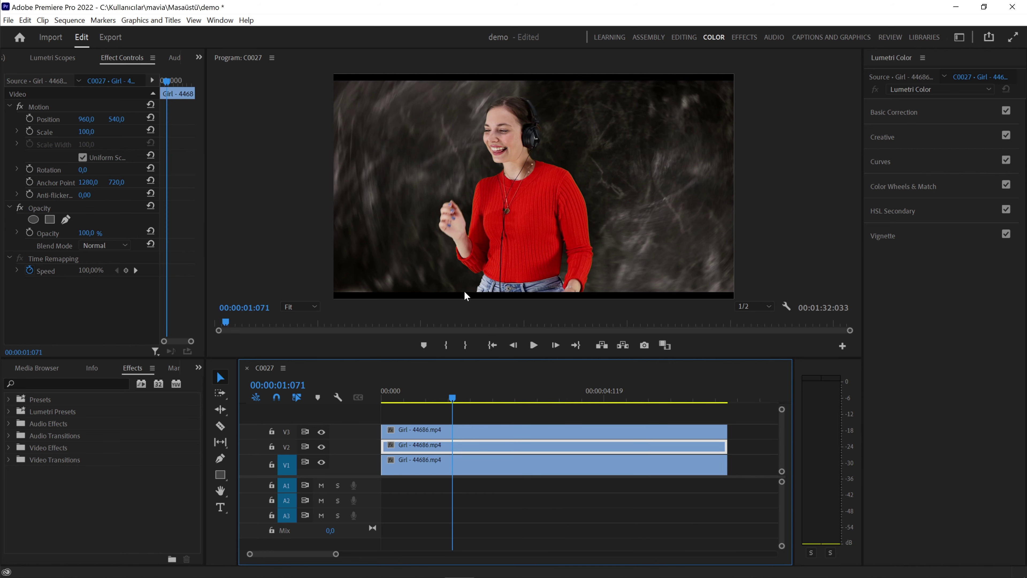
Add a frame hold to the V2 copy at about 1 s and delete its earlier part
{"action": "right_click", "coordinate": [497, 445]}
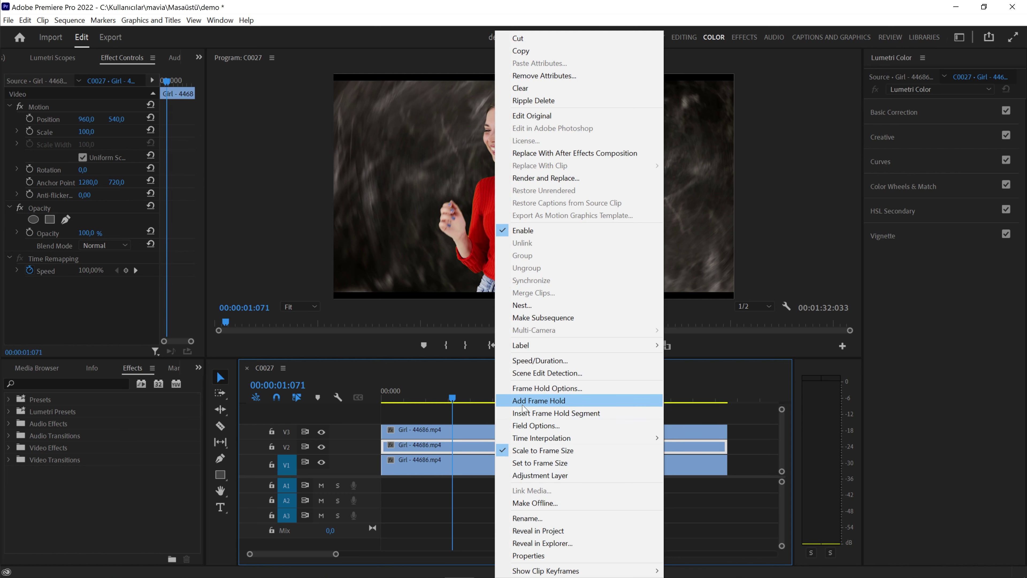
{"action": "left_click", "coordinate": [522, 404]}
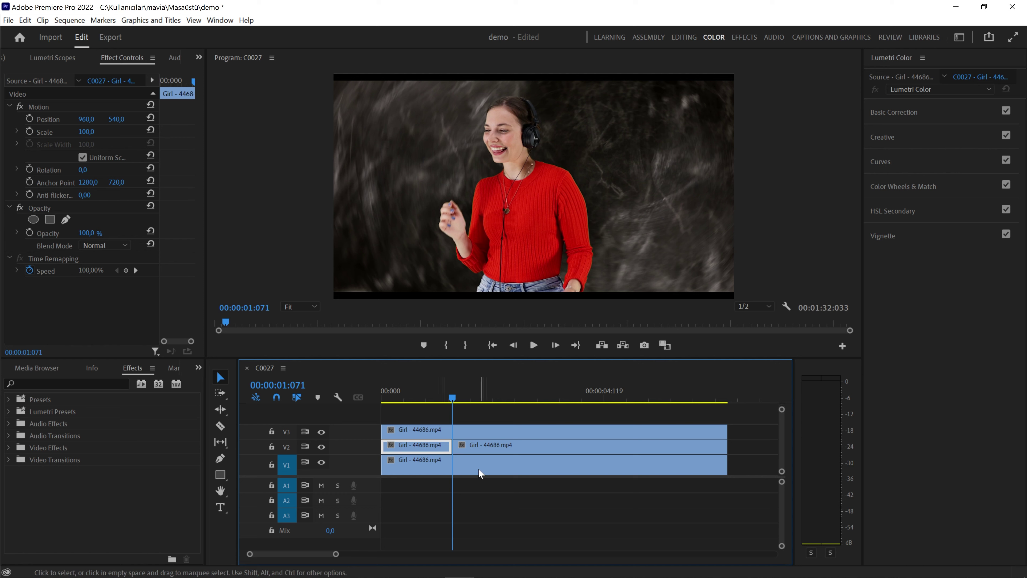
{"action": "key", "text": "Delete"}
{"action": "left_click", "coordinate": [530, 446]}
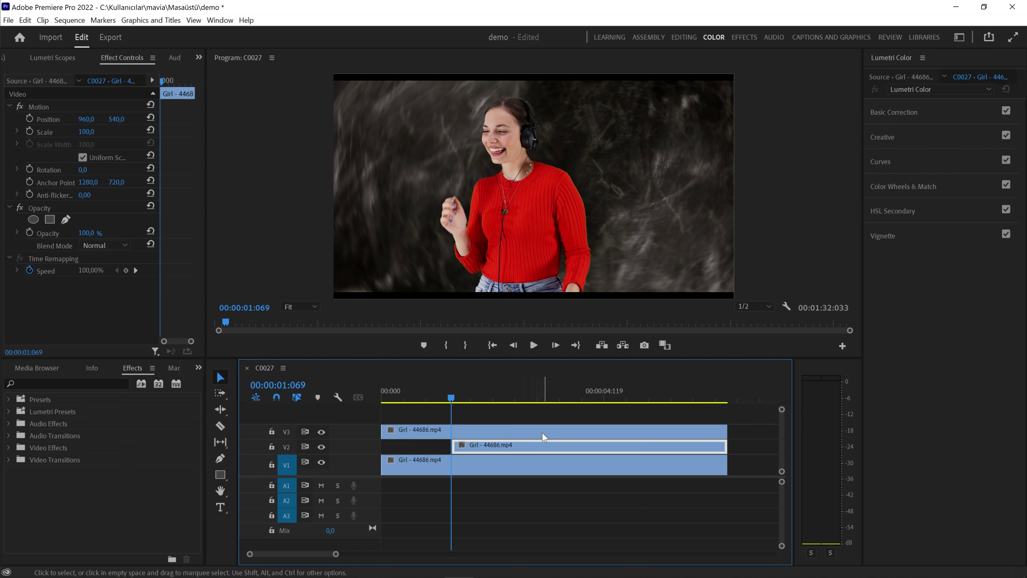
At about 4 s, add a frame hold to the V3 copy and delete its earlier part
{"action": "left_click", "coordinate": [544, 435]}
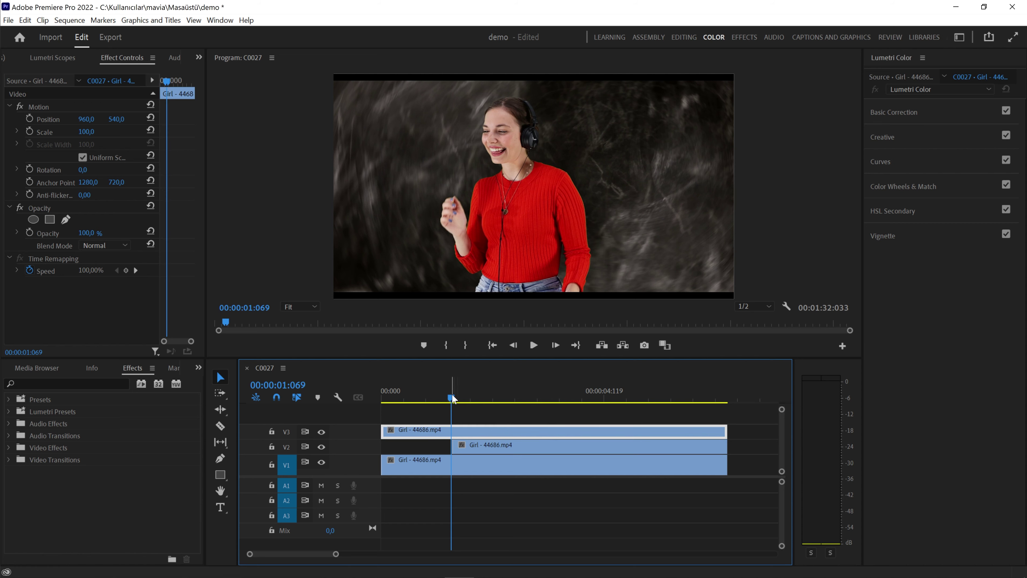
{"action": "mouse_move", "coordinate": [452, 393]}
{"action": "left_mouse_down"}
{"action": "mouse_move", "coordinate": [623, 452]}
{"action": "mouse_move", "coordinate": [652, 449]}
{"action": "mouse_move", "coordinate": [602, 441]}
{"action": "left_mouse_up"}
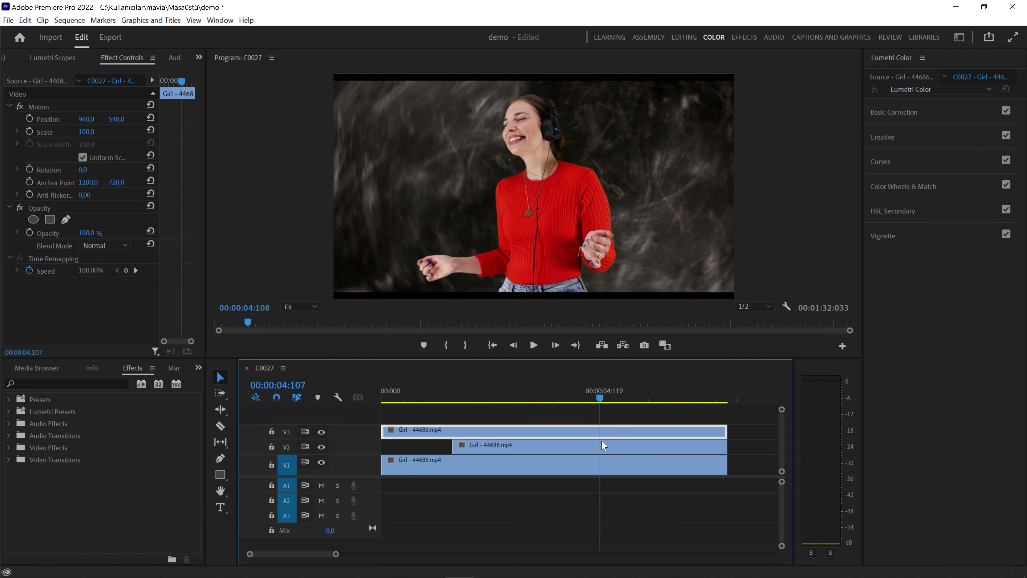
{"action": "right_click", "coordinate": [636, 432]}
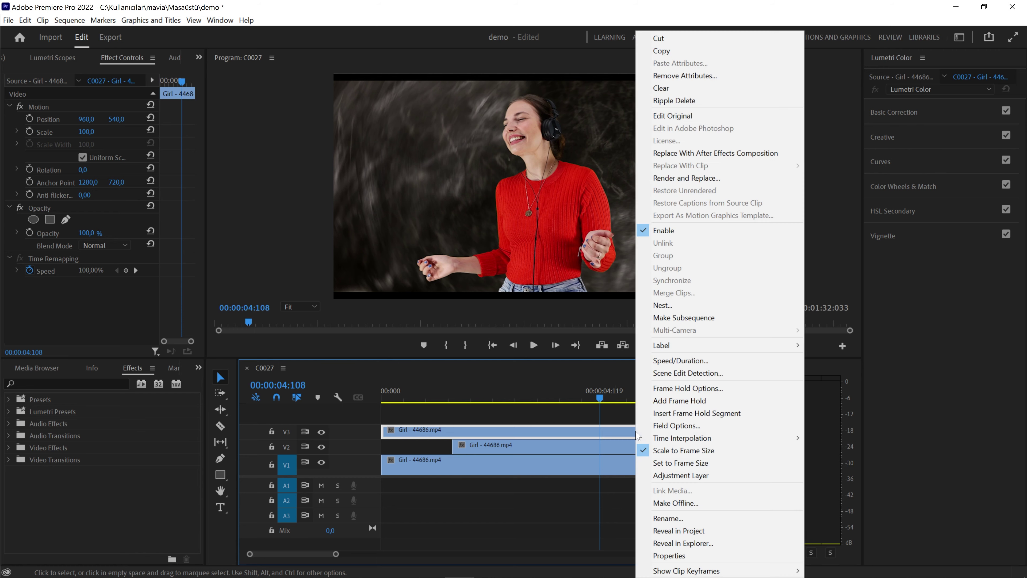
{"action": "left_click", "coordinate": [680, 401]}
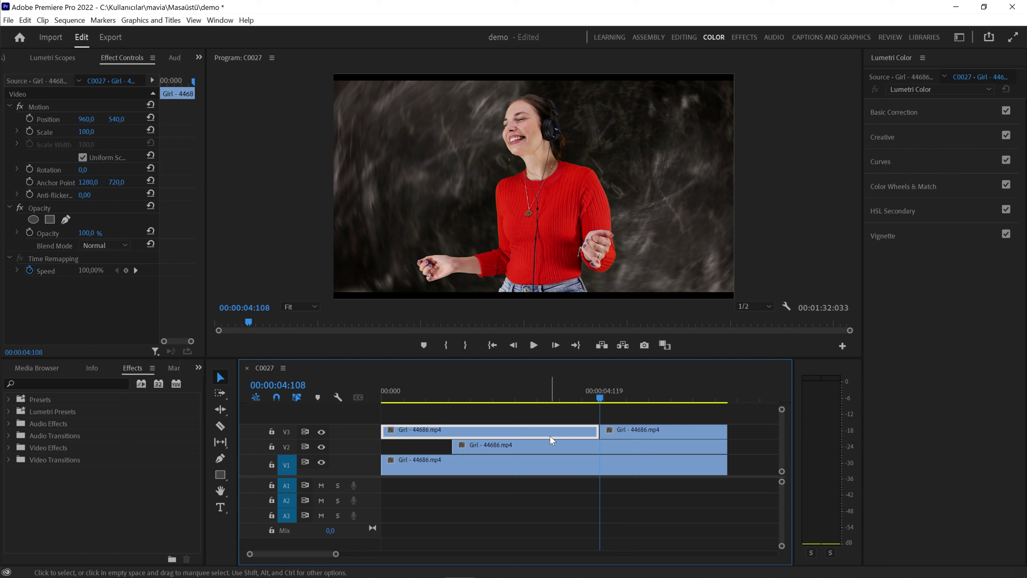
{"action": "key", "text": "Delete"}
Set the Opacity blend mode of both the V2 and V3 frame-hold copies to Lighten
{"action": "left_click", "coordinate": [526, 470]}
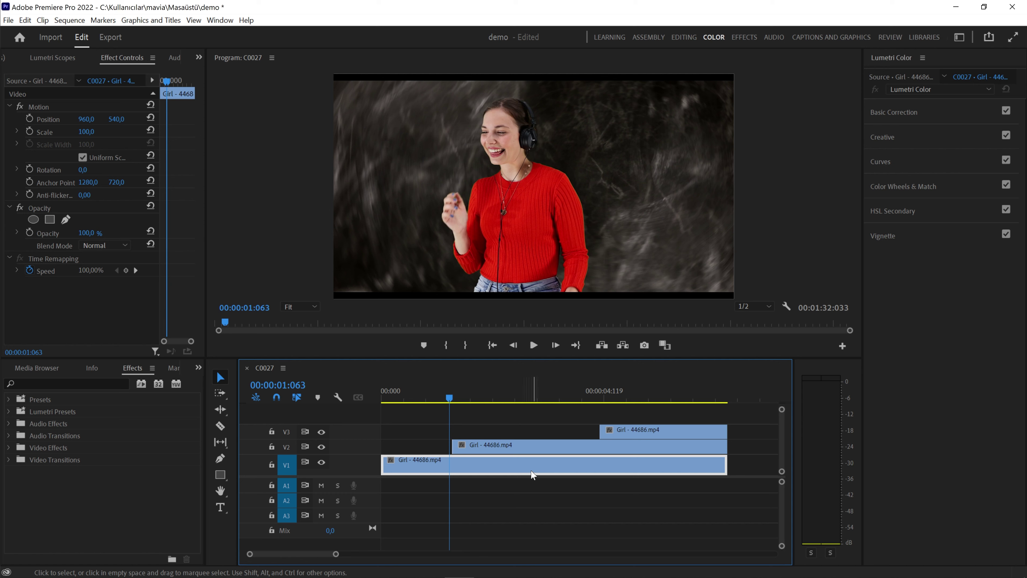
{"action": "left_click", "coordinate": [485, 445]}
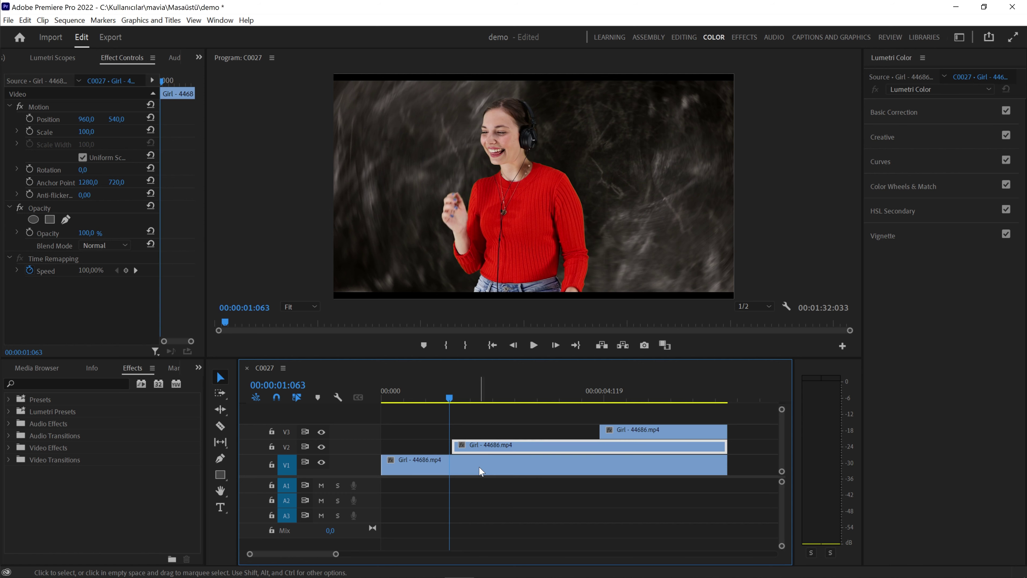
{"action": "left_click", "coordinate": [125, 244]}
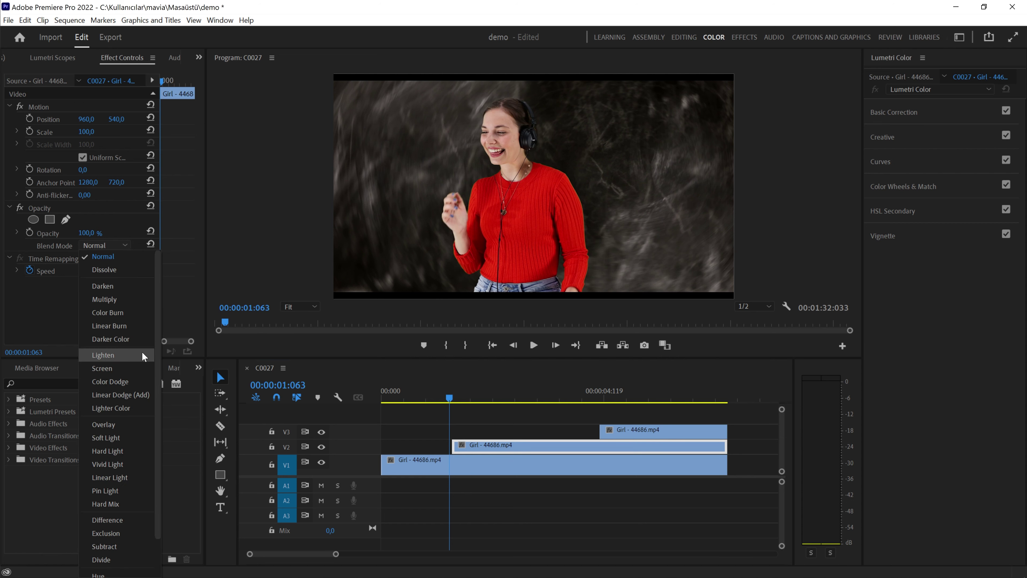
{"action": "left_click", "coordinate": [118, 355]}
{"action": "left_click", "coordinate": [643, 432]}
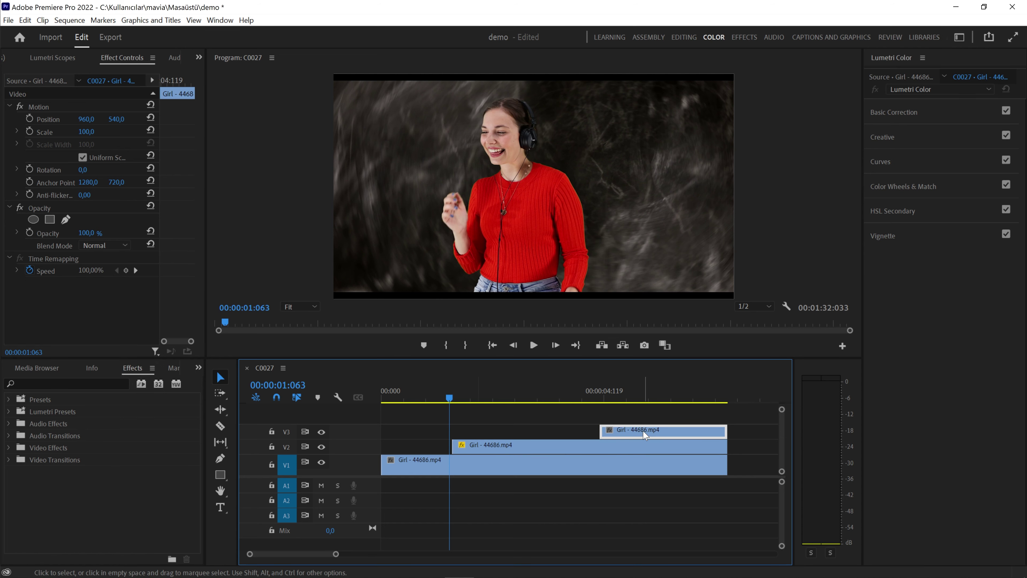
{"action": "left_click", "coordinate": [126, 245]}
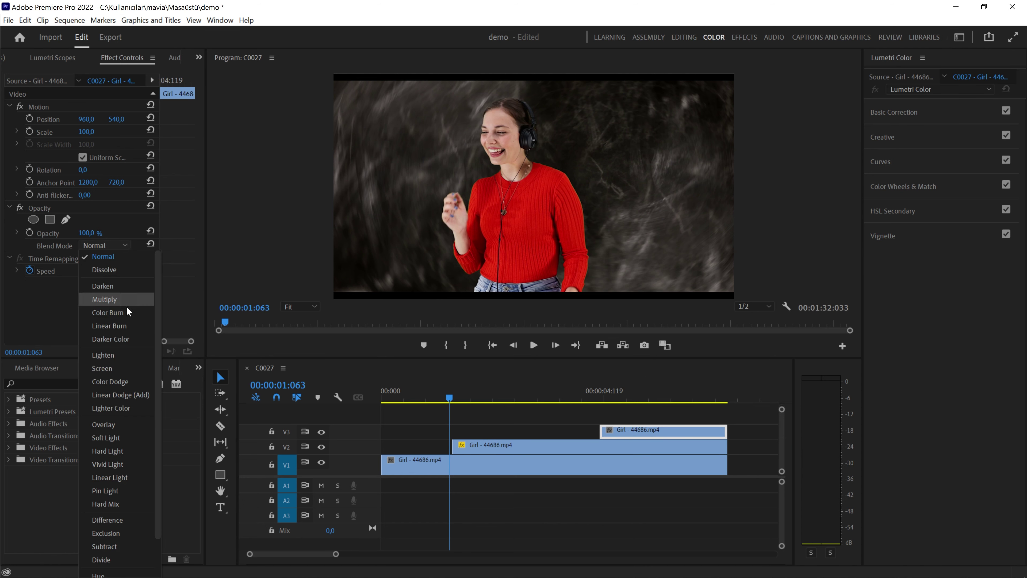
{"action": "left_click", "coordinate": [119, 355]}
Play the sequence to preview the ghost trail, then return to about 1 s
{"action": "left_click", "coordinate": [595, 464]}
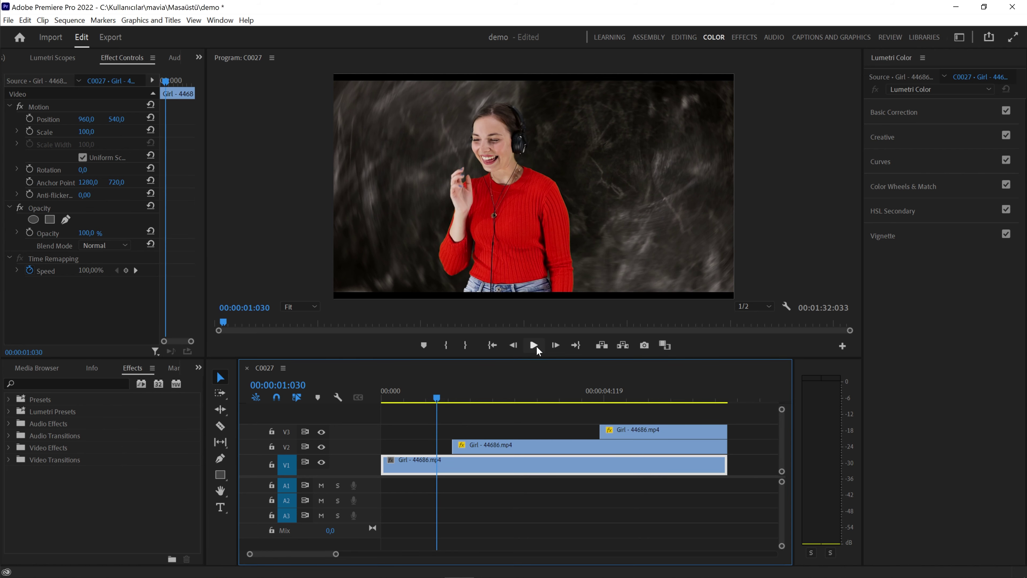
{"action": "left_click", "coordinate": [534, 345]}
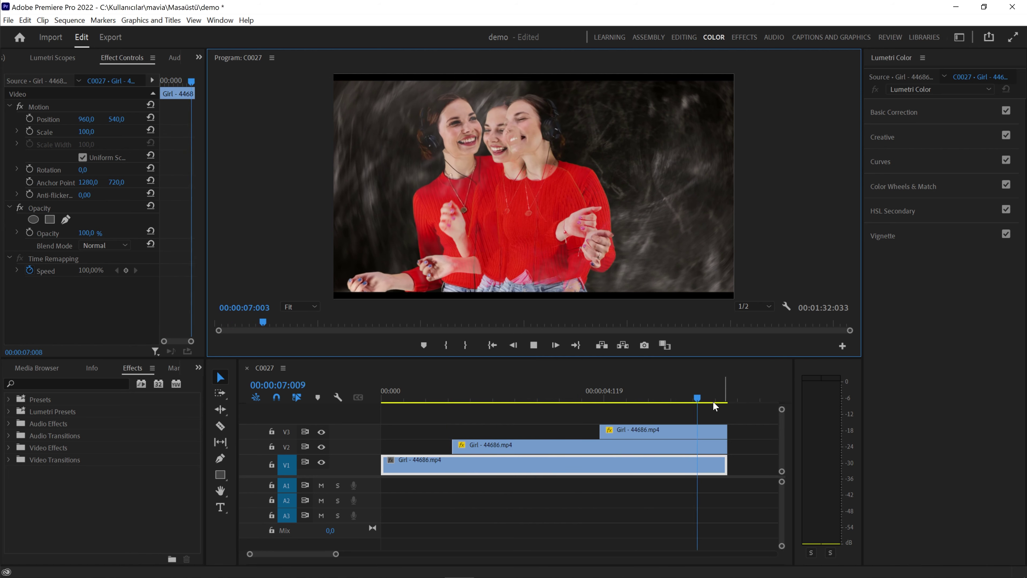
{"action": "left_click_drag", "start_coordinate": [718, 390], "coordinate": [442, 398]}
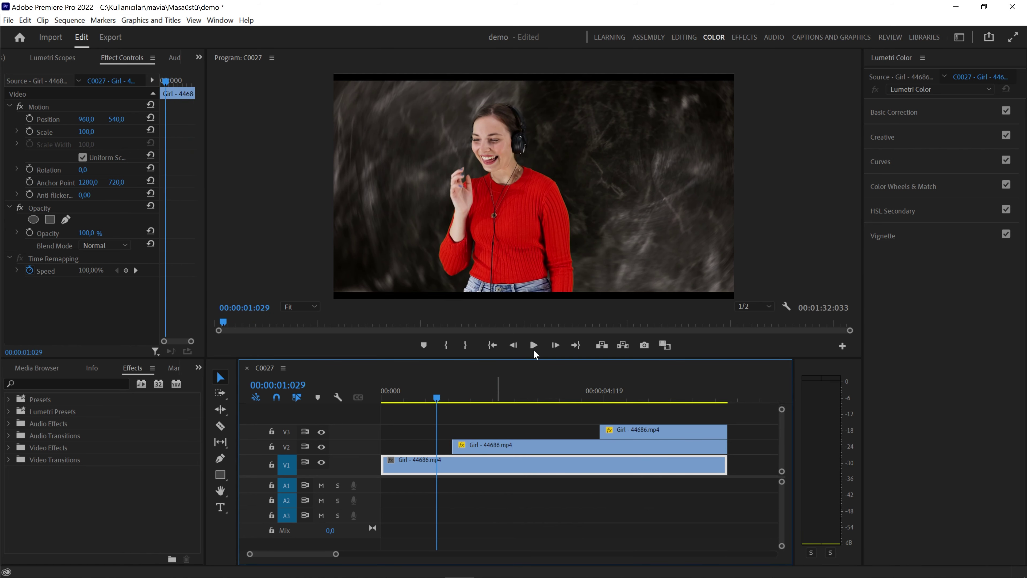
{"action": "left_click", "coordinate": [505, 445]}
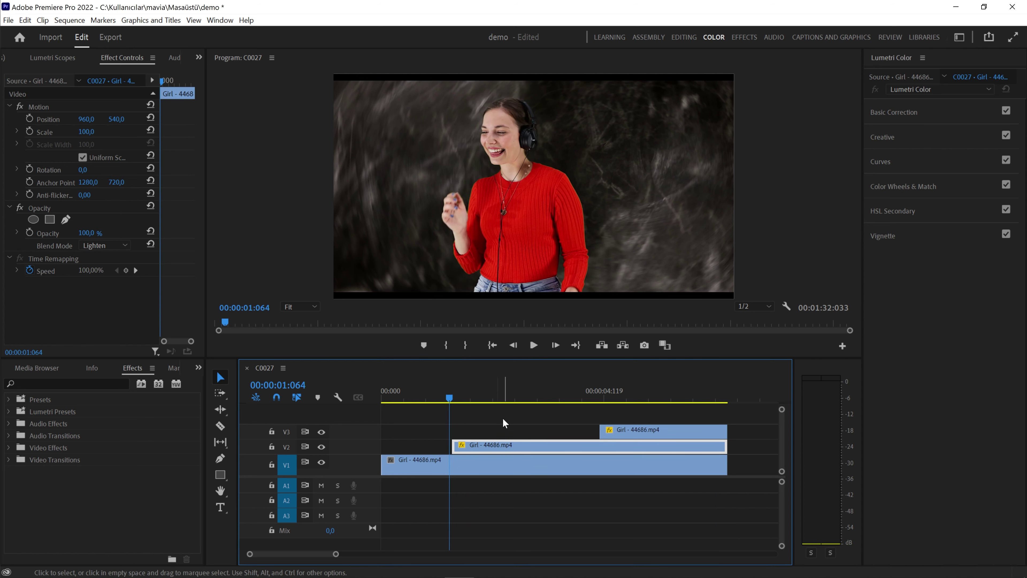
Widen Effect Controls and keyframe the V2 ghost copy's opacity down to 0% around 4 s
{"action": "key", "text": "Right"}
{"action": "key", "text": "Right"}
{"action": "key", "text": "Right"}
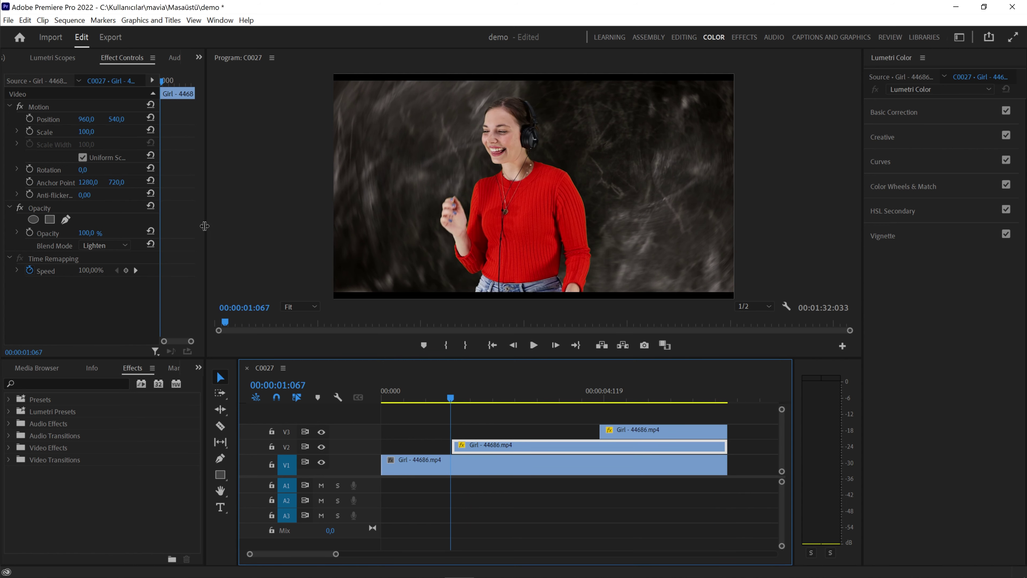
{"action": "left_click_drag", "start_coordinate": [205, 225], "coordinate": [308, 224]}
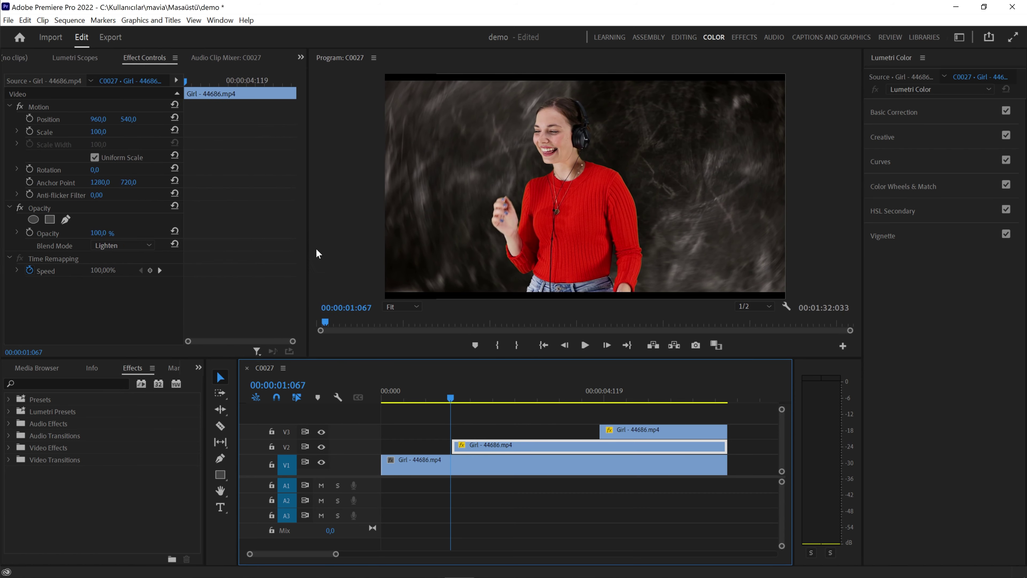
{"action": "left_click", "coordinate": [588, 403]}
{"action": "left_click_drag", "start_coordinate": [589, 408], "coordinate": [593, 404]}
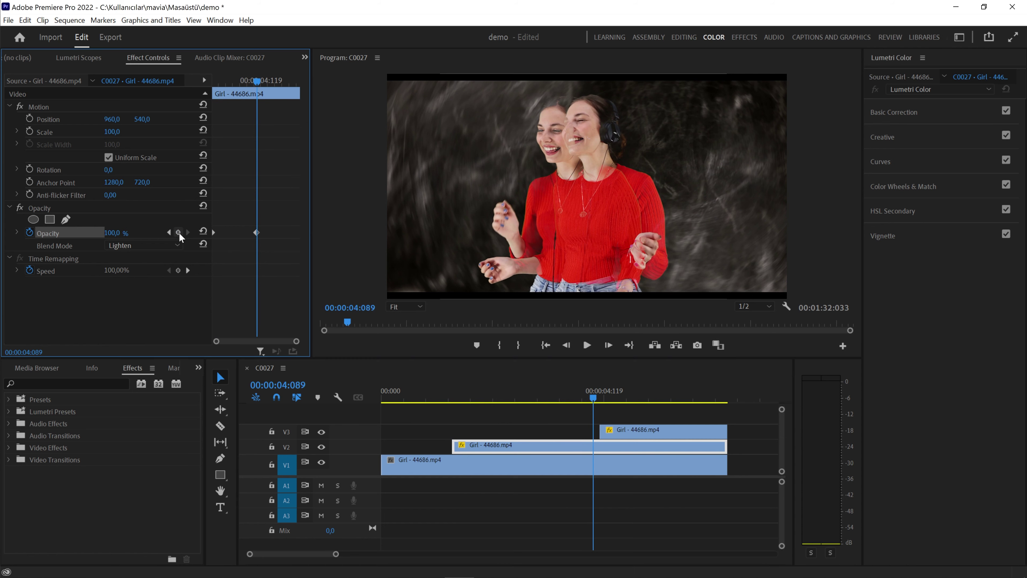
{"action": "left_click", "coordinate": [115, 232]}
{"action": "type", "text": "0"}
{"action": "key", "text": "Return"}
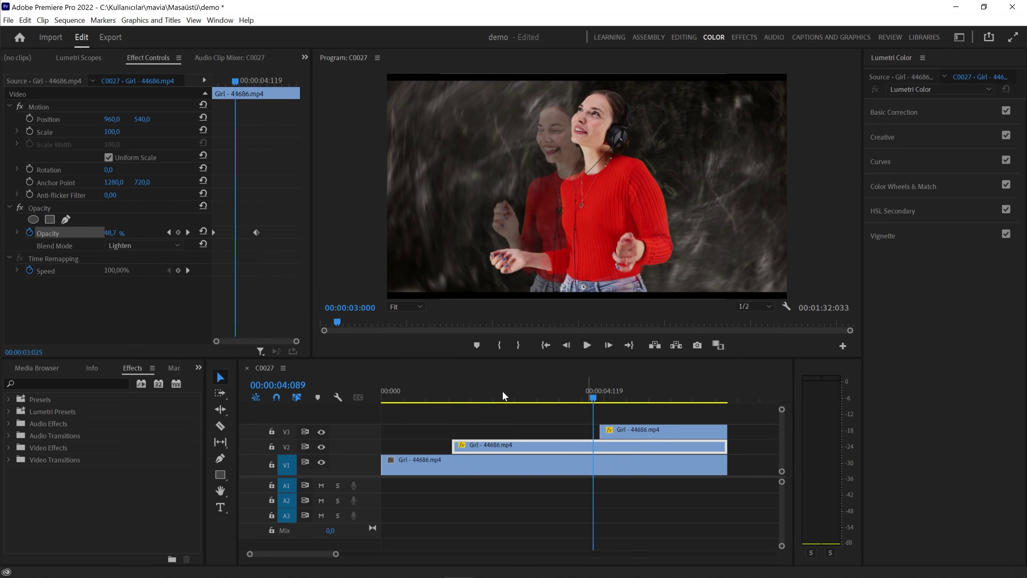
Fade the V3 ghost copy's opacity to 0% and play back to check both fades
{"action": "left_click", "coordinate": [459, 395]}
{"action": "left_click", "coordinate": [587, 344]}
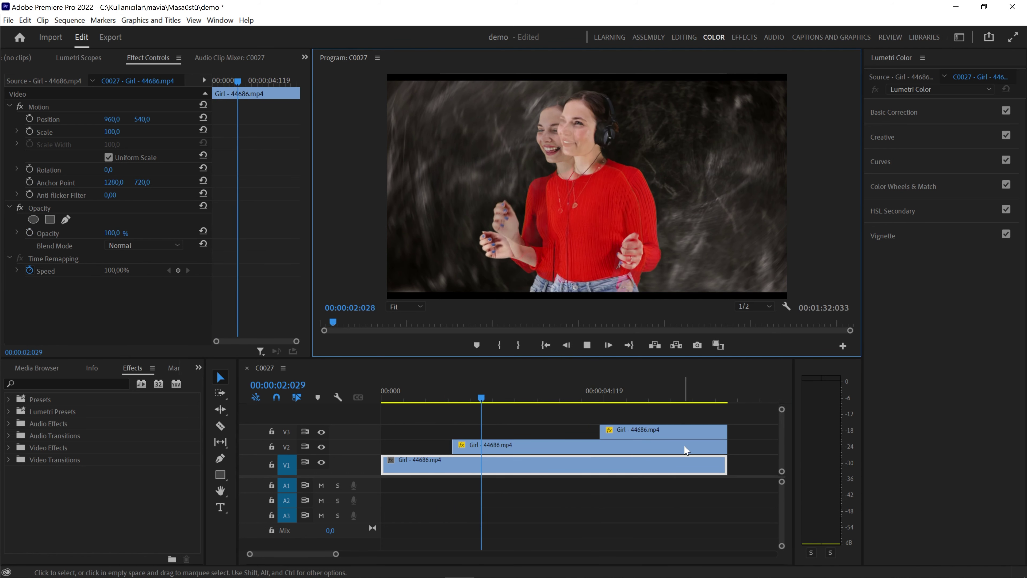
{"action": "left_click", "coordinate": [597, 394]}
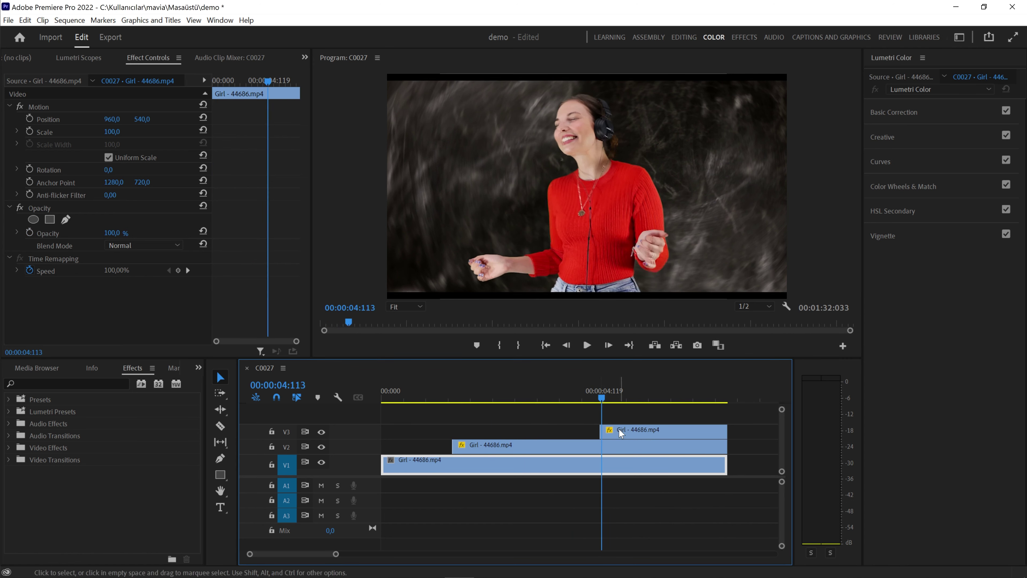
{"action": "left_click", "coordinate": [178, 232]}
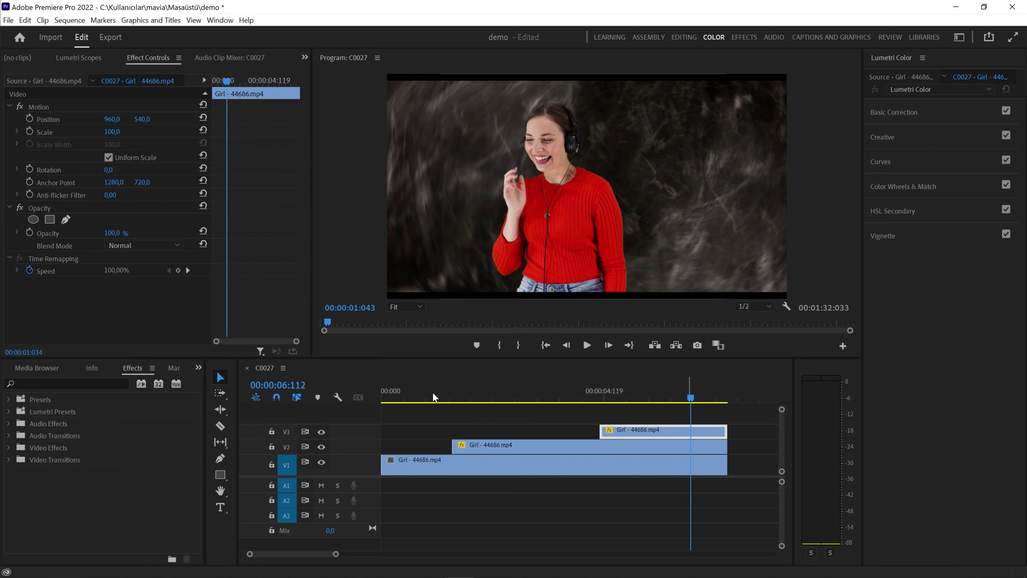
{"action": "left_click", "coordinate": [433, 391]}
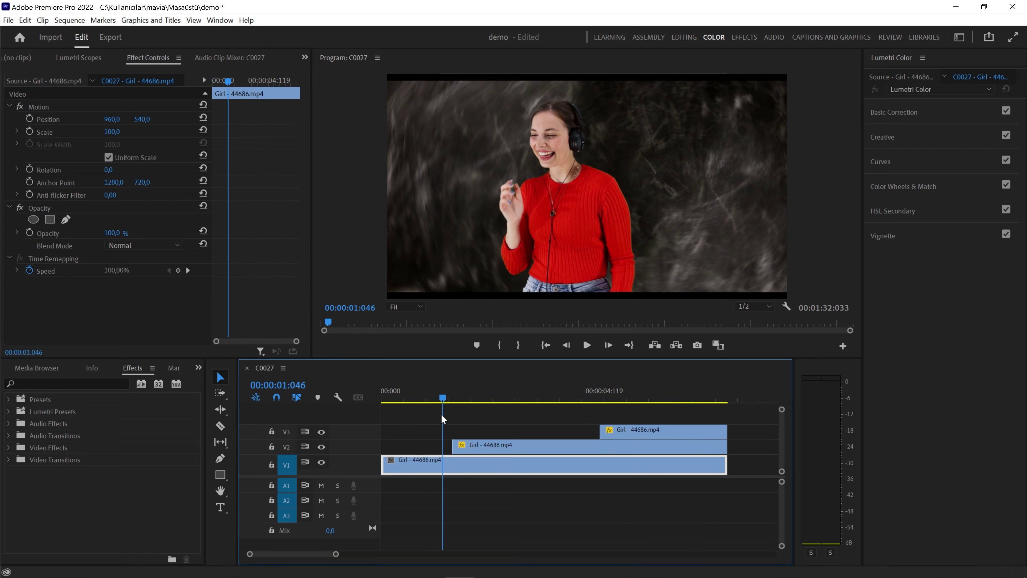
{"action": "left_click", "coordinate": [587, 345]}
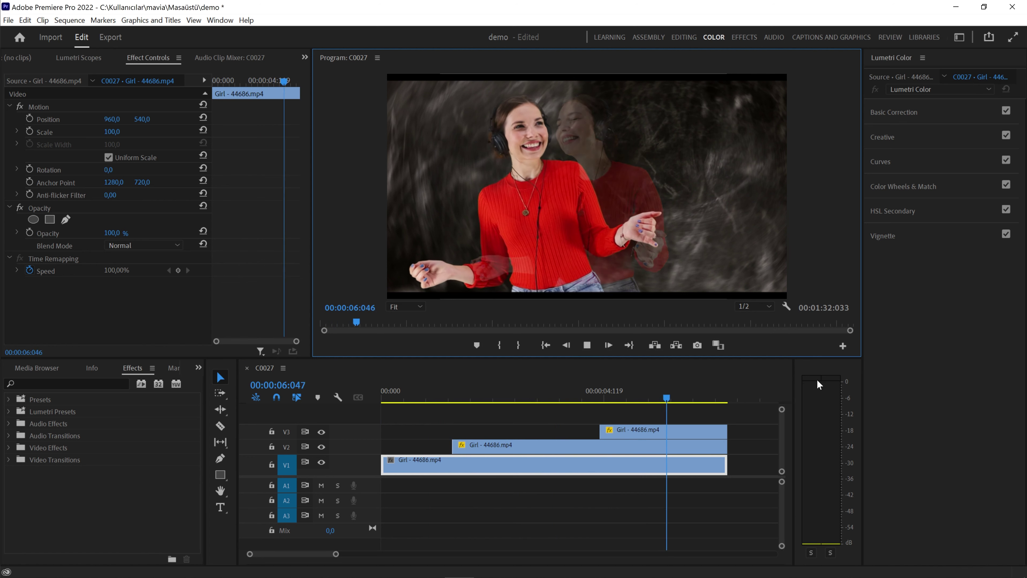
{"action": "key", "text": "space"}
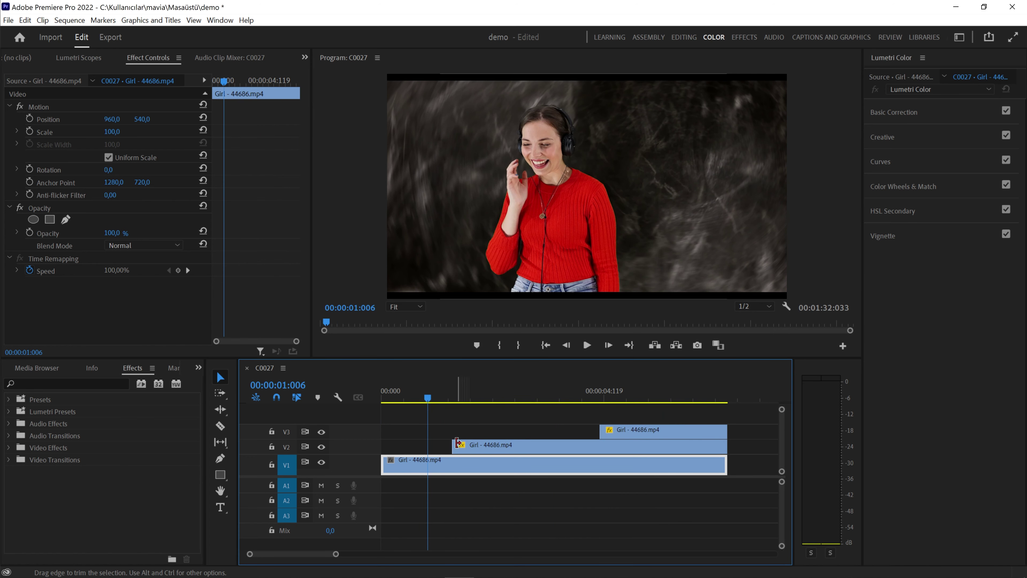
Open the Opacity Blend Mode dropdown in Effect Controls
{"action": "left_click", "coordinate": [170, 246]}
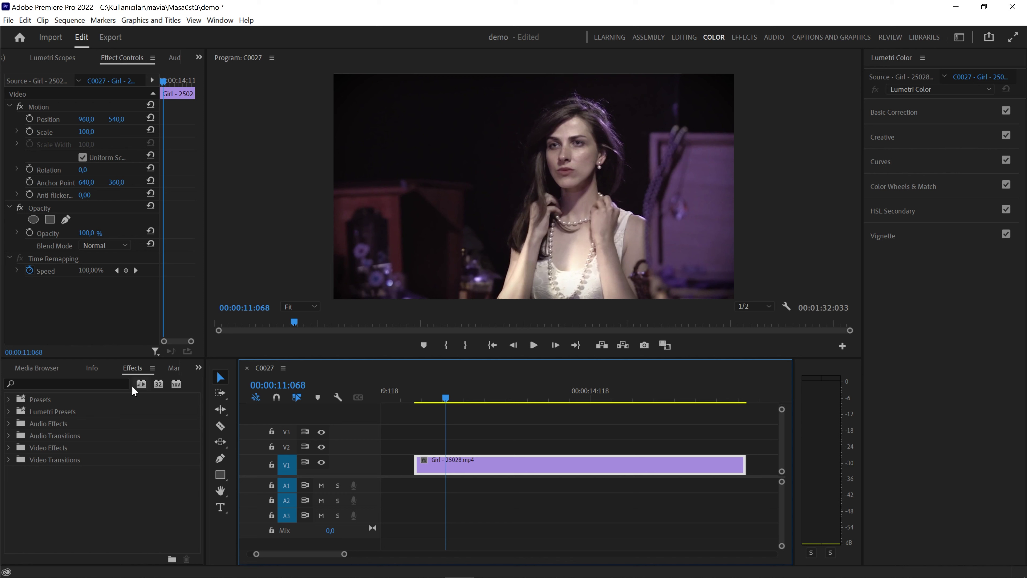
Search 'adjust' and drag Adjust > Lighting Effects onto the Girl - 25028.mp4 clip on V1
{"action": "left_click", "coordinate": [116, 383]}
{"action": "type", "text": "adjust"}
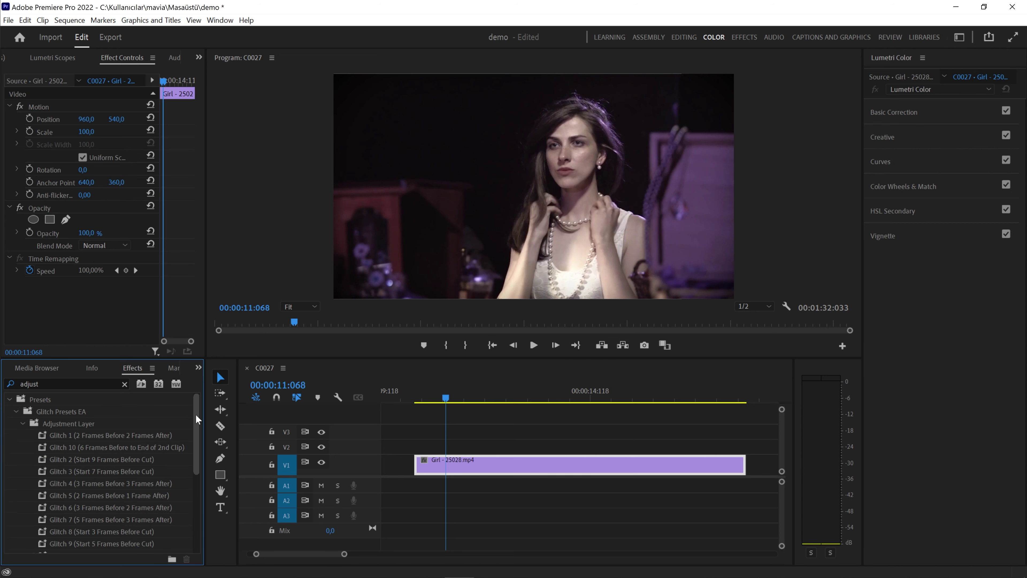
{"action": "left_click_drag", "start_coordinate": [196, 414], "coordinate": [197, 447]}
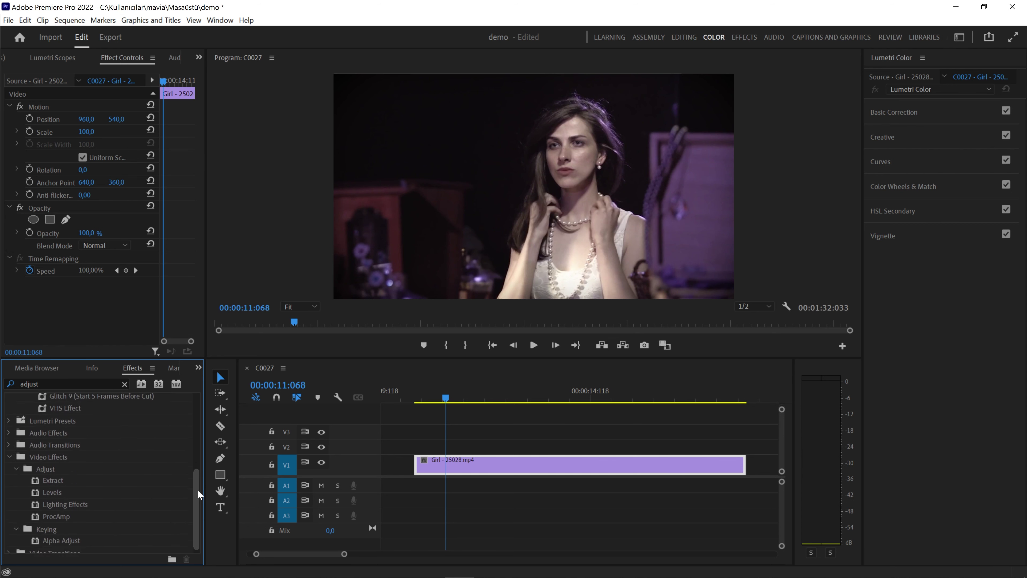
{"action": "left_click_drag", "start_coordinate": [198, 472], "coordinate": [197, 499]}
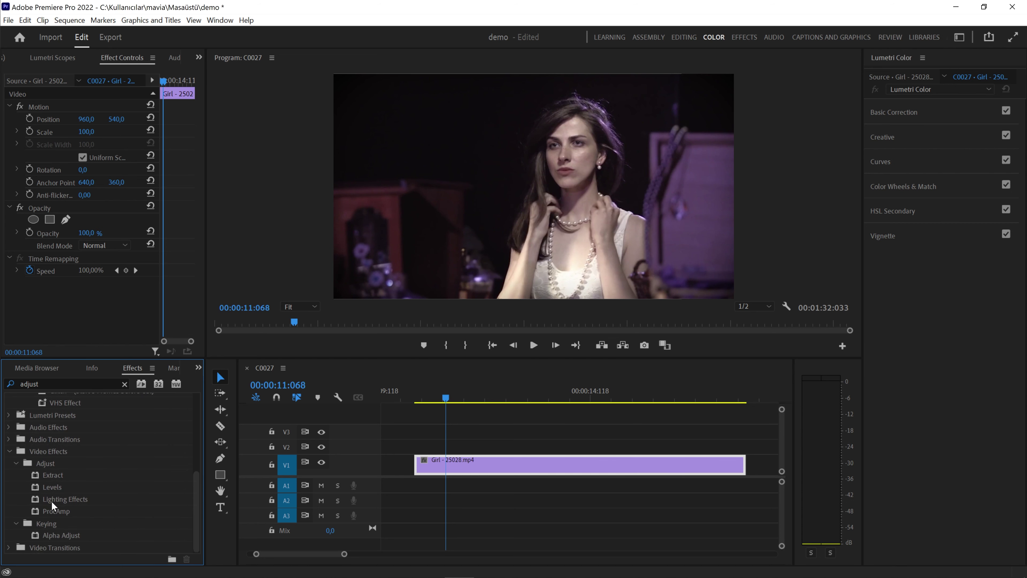
{"action": "left_click_drag", "start_coordinate": [49, 501], "coordinate": [491, 469]}
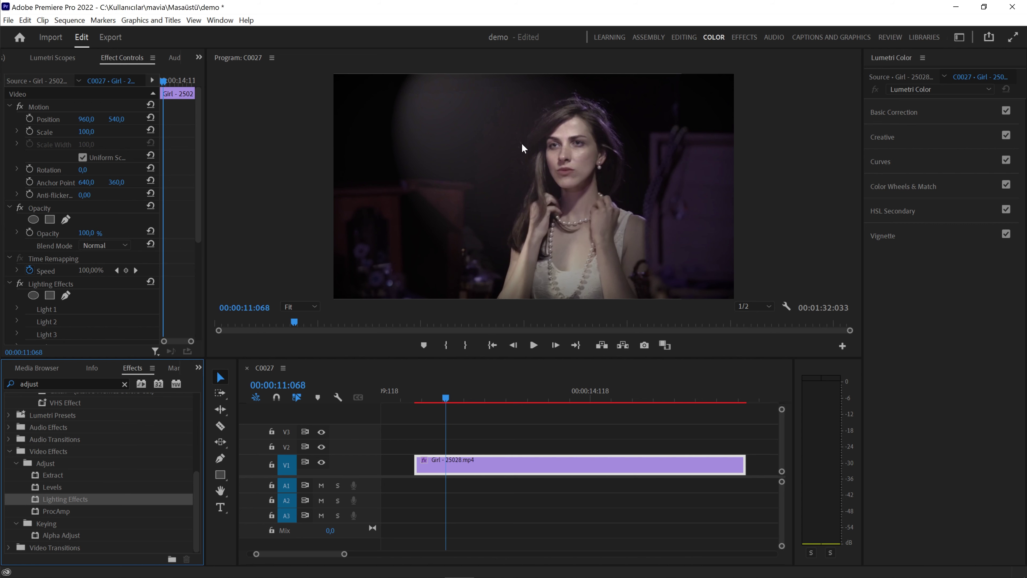
{"action": "left_click_drag", "start_coordinate": [211, 270], "coordinate": [287, 270]}
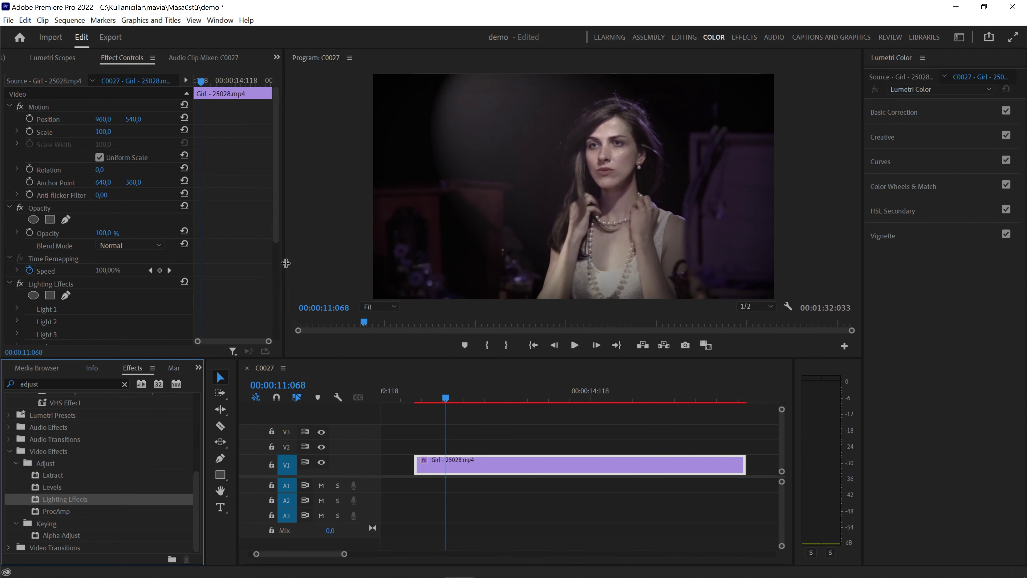
{"action": "mouse_move", "coordinate": [280, 234]}
{"action": "left_mouse_down"}
{"action": "mouse_move", "coordinate": [279, 312]}
{"action": "mouse_move", "coordinate": [277, 282]}
{"action": "left_mouse_up"}
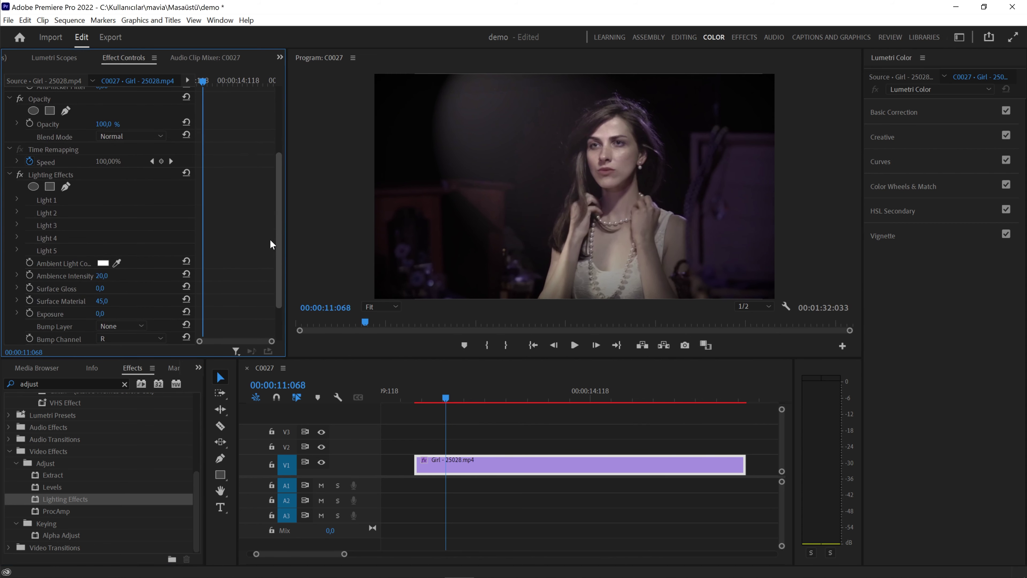
Expand Light 1, place the spotlight over the woman and set its colour to cyan
{"action": "left_click", "coordinate": [17, 198]}
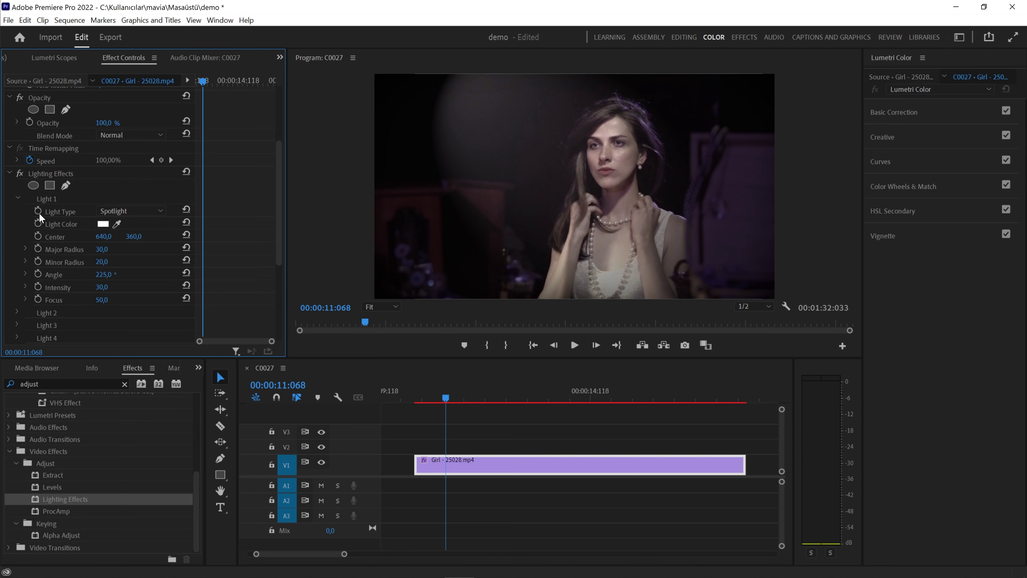
{"action": "left_click", "coordinate": [68, 212]}
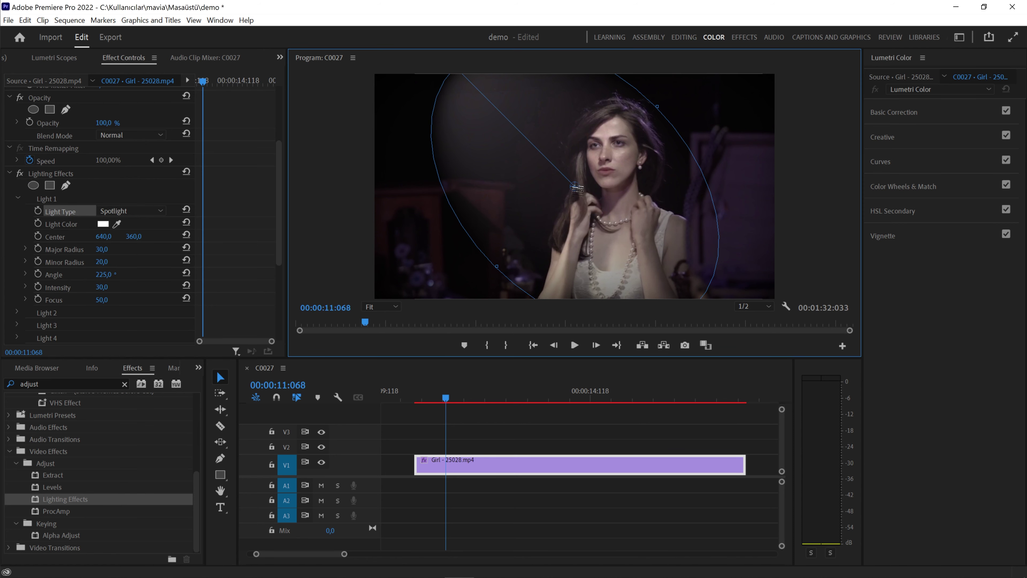
{"action": "left_click_drag", "start_coordinate": [574, 186], "coordinate": [470, 171]}
{"action": "left_click_drag", "start_coordinate": [635, 164], "coordinate": [732, 161]}
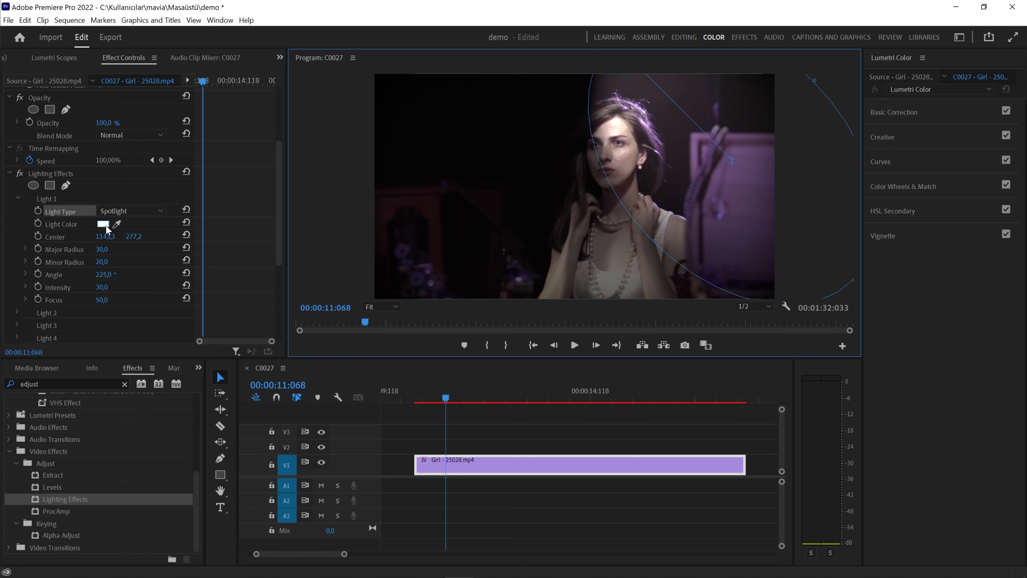
{"action": "left_click", "coordinate": [103, 224]}
{"action": "left_click_drag", "start_coordinate": [536, 306], "coordinate": [535, 298]}
{"action": "mouse_move", "coordinate": [468, 280]}
{"action": "left_mouse_down"}
{"action": "mouse_move", "coordinate": [435, 353]}
{"action": "mouse_move", "coordinate": [461, 346]}
{"action": "left_mouse_up"}
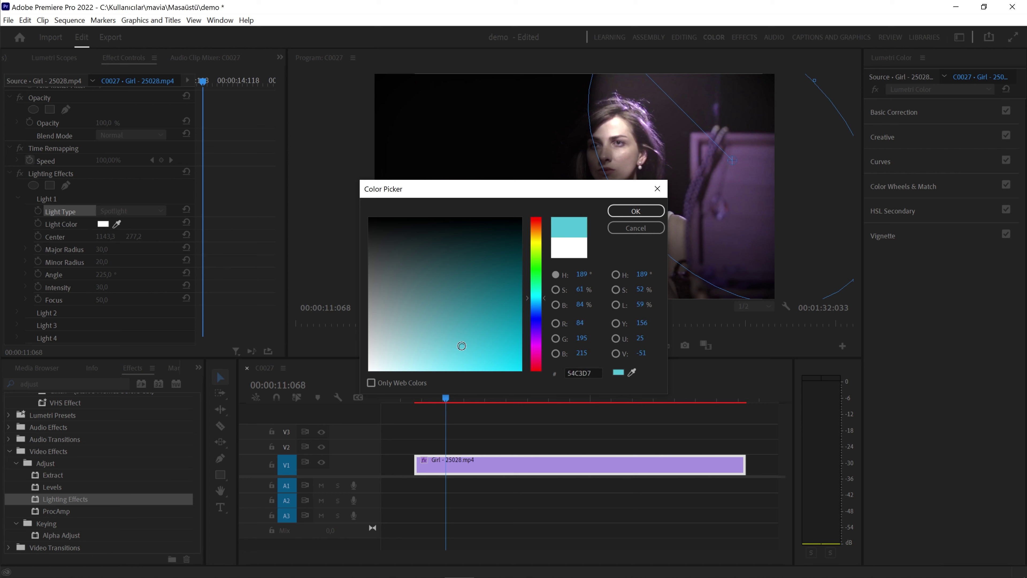
{"action": "left_click", "coordinate": [626, 212]}
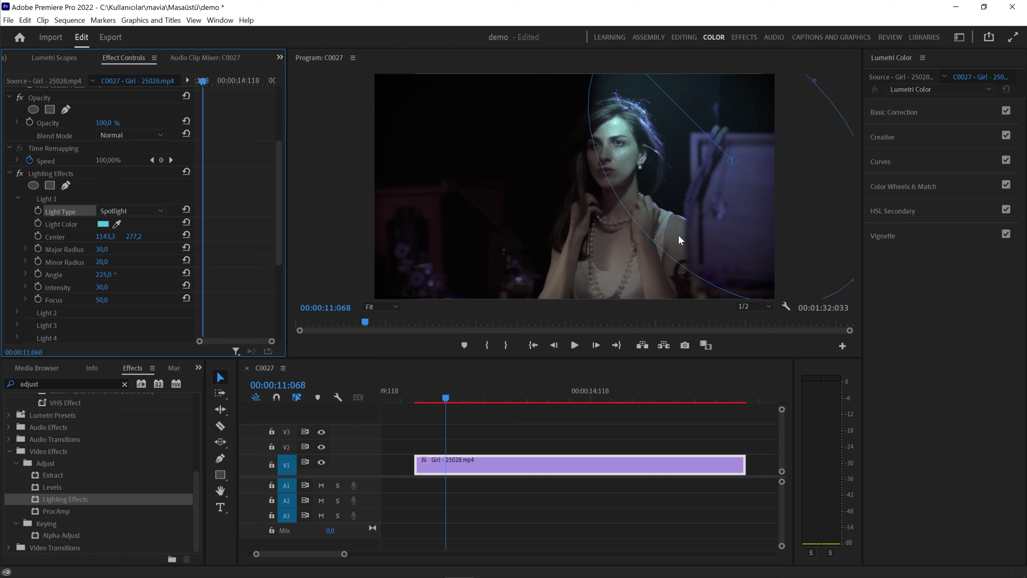
Widen the spotlight's minor radius, tilt its angle across the woman, and lower its focus to 39
{"action": "mouse_move", "coordinate": [653, 241]}
{"action": "left_mouse_down"}
{"action": "mouse_move", "coordinate": [655, 274]}
{"action": "mouse_move", "coordinate": [654, 263]}
{"action": "left_mouse_up"}
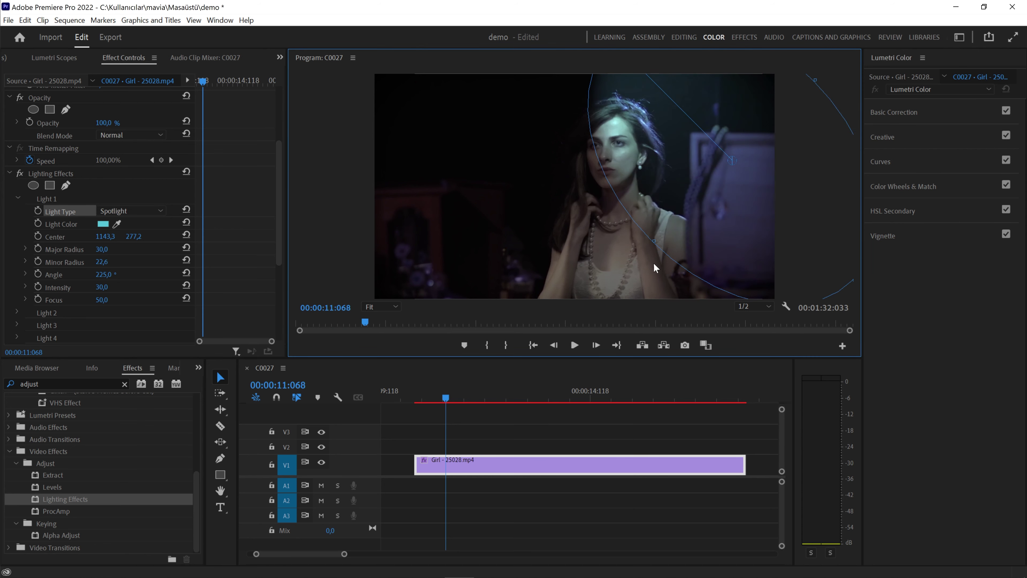
{"action": "left_click_drag", "start_coordinate": [105, 236], "coordinate": [113, 236]}
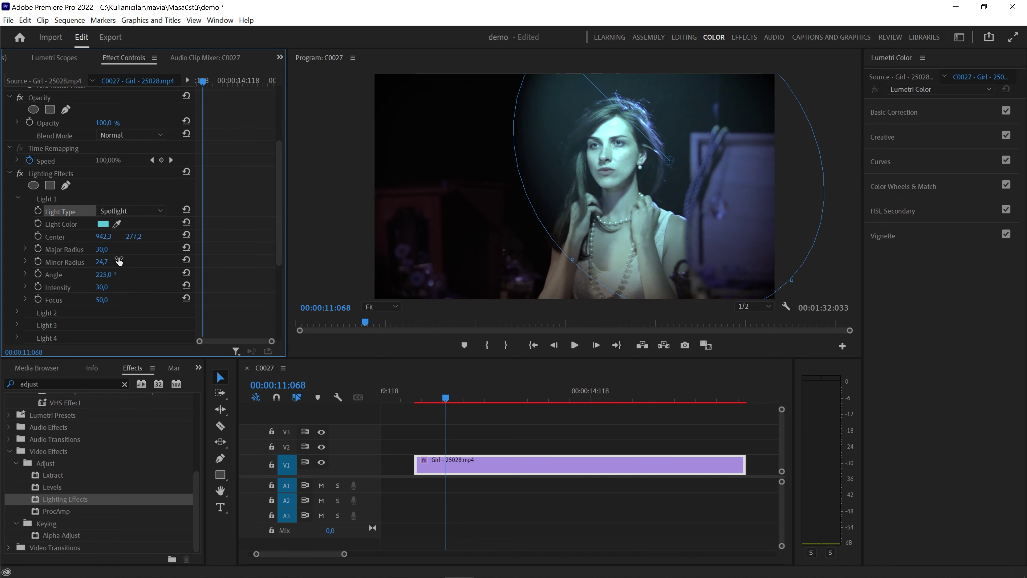
{"action": "left_click", "coordinate": [26, 275]}
{"action": "left_click_drag", "start_coordinate": [101, 267], "coordinate": [107, 297]}
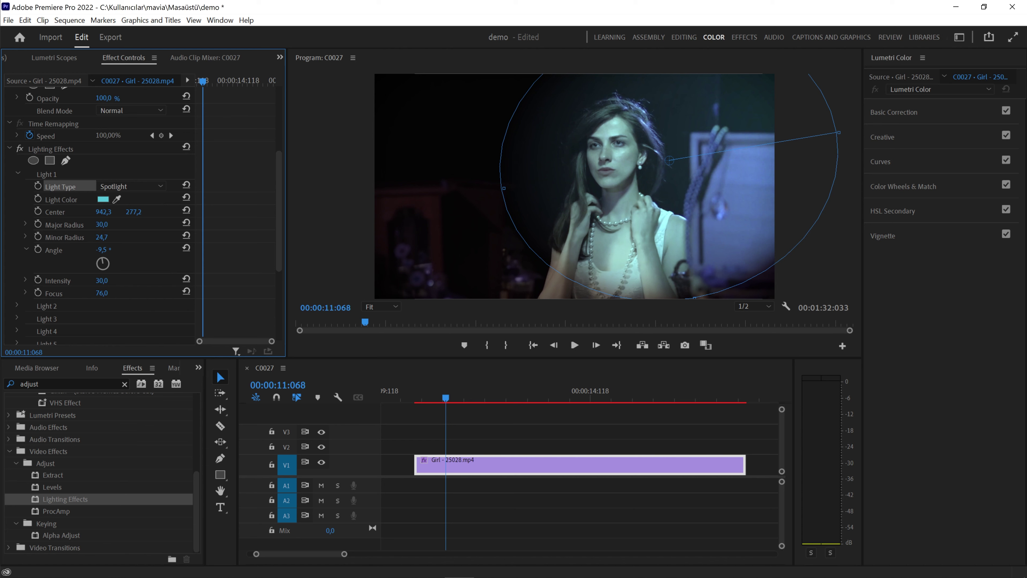
{"action": "left_click_drag", "start_coordinate": [101, 292], "coordinate": [100, 204]}
Pick a different Light Color for the spotlight in the Color Picker
{"action": "left_click", "coordinate": [103, 199]}
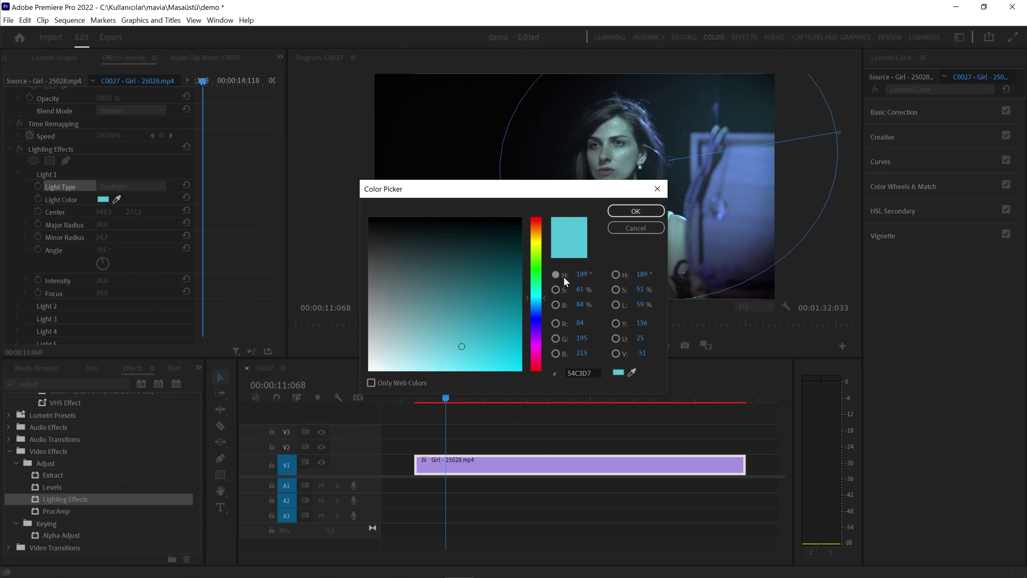
{"action": "left_click", "coordinate": [536, 246]}
{"action": "left_click", "coordinate": [510, 364]}
{"action": "left_click", "coordinate": [636, 211]}
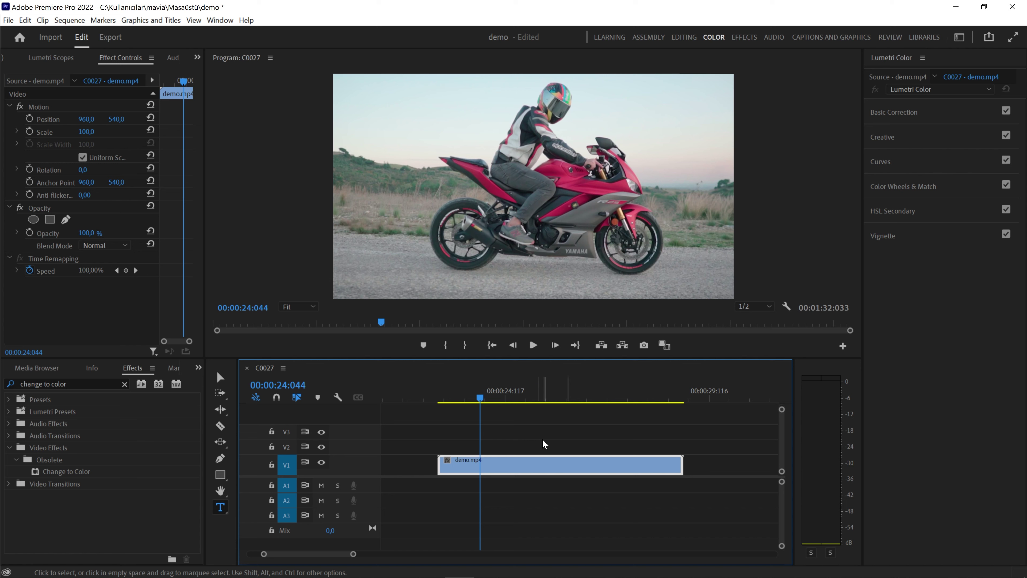
After glancing at Lumetri HSL Secondary, drag Obsolete > Change to Color onto demo.mp4
{"action": "left_click", "coordinate": [903, 210]}
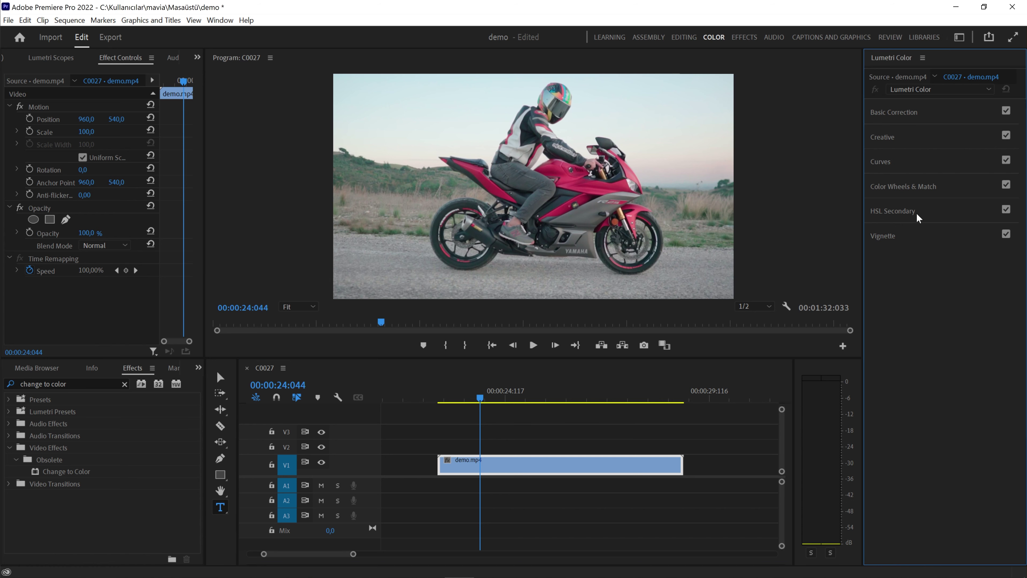
{"action": "scroll", "coordinate": [1023, 320], "scroll_direction": "down", "scroll_amount": 2}
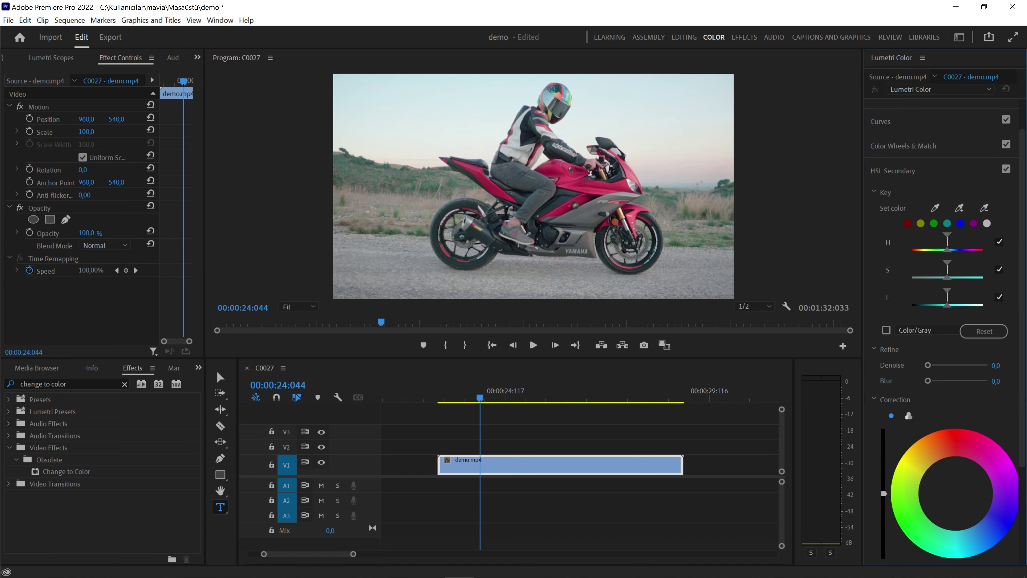
{"action": "left_click", "coordinate": [892, 180]}
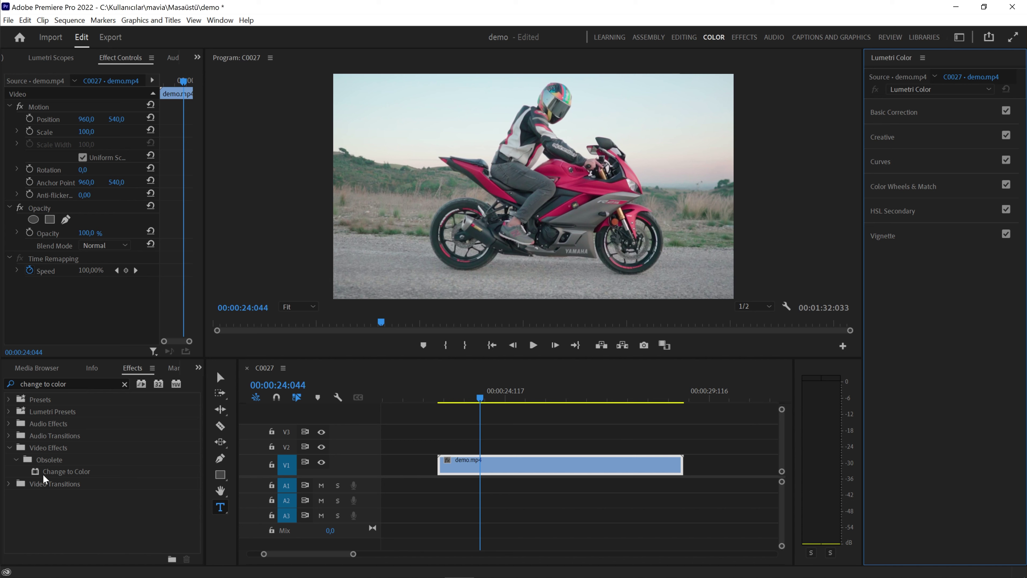
{"action": "left_click_drag", "start_coordinate": [43, 473], "coordinate": [470, 463]}
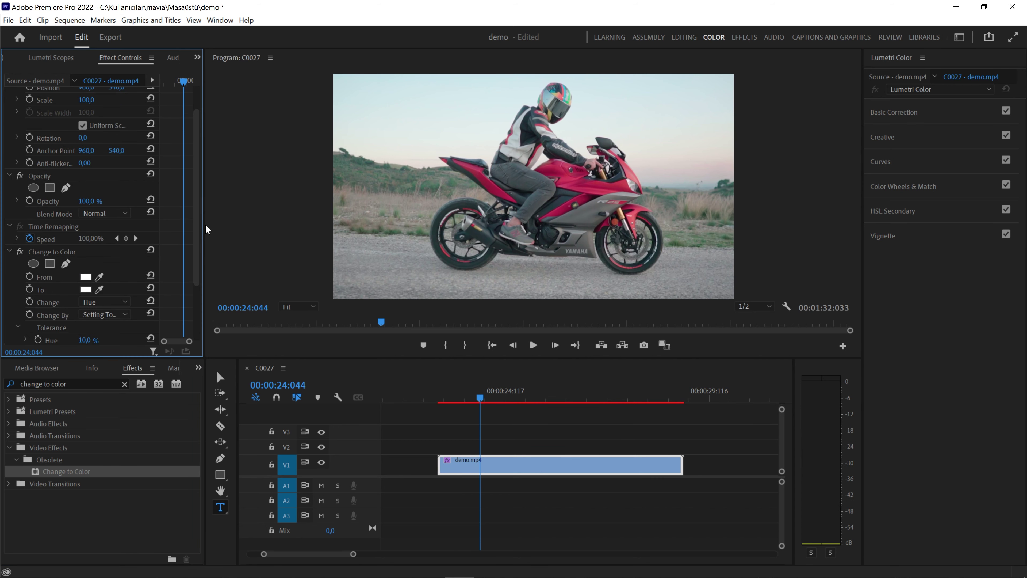
{"action": "scroll", "coordinate": [197, 225], "scroll_direction": "down", "scroll_amount": 3}
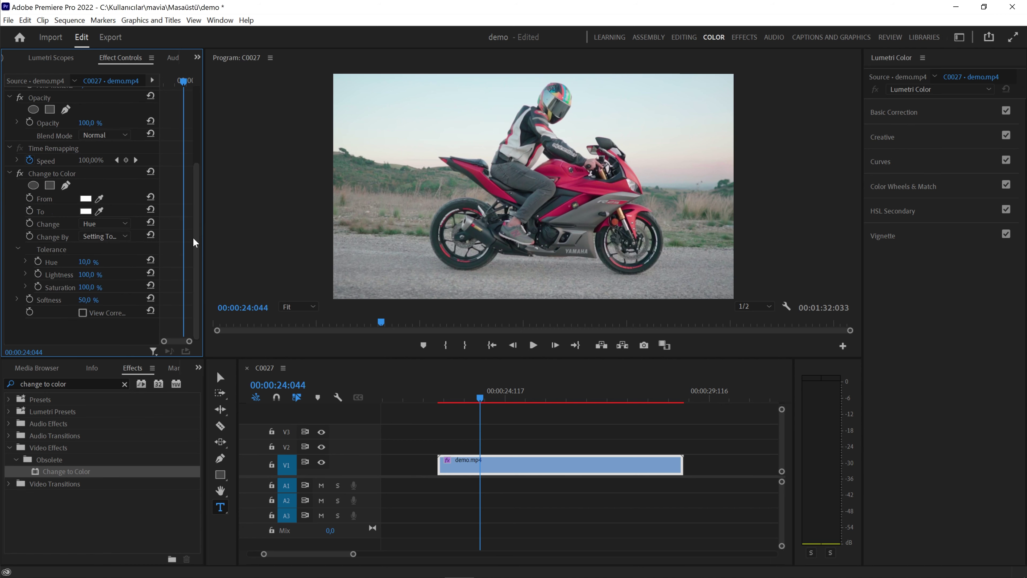
{"action": "left_click_drag", "start_coordinate": [206, 247], "coordinate": [286, 257]}
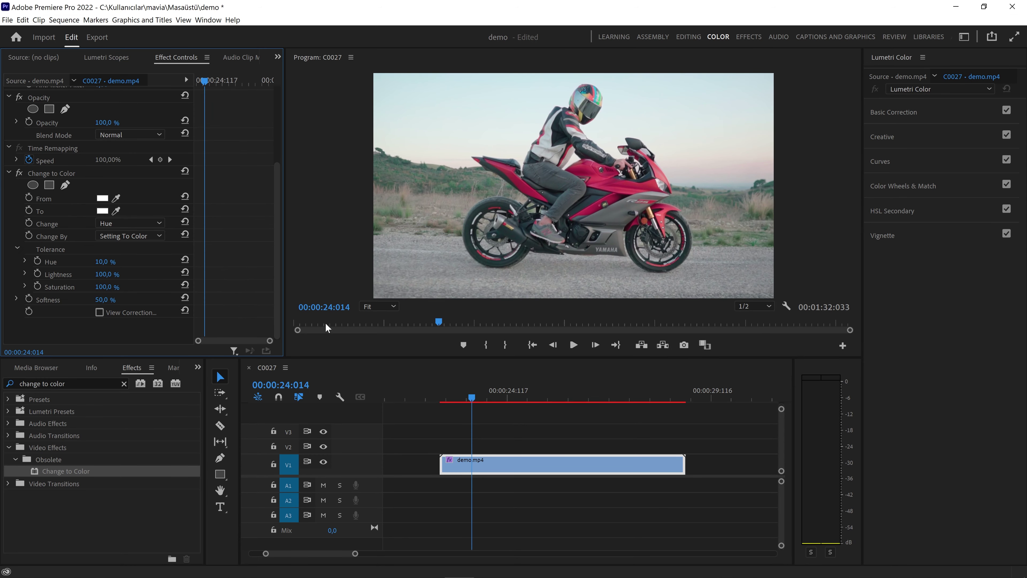
Sample the bike's red fairing as the From colour and set To to green 1AB934
{"action": "left_click", "coordinate": [116, 199]}
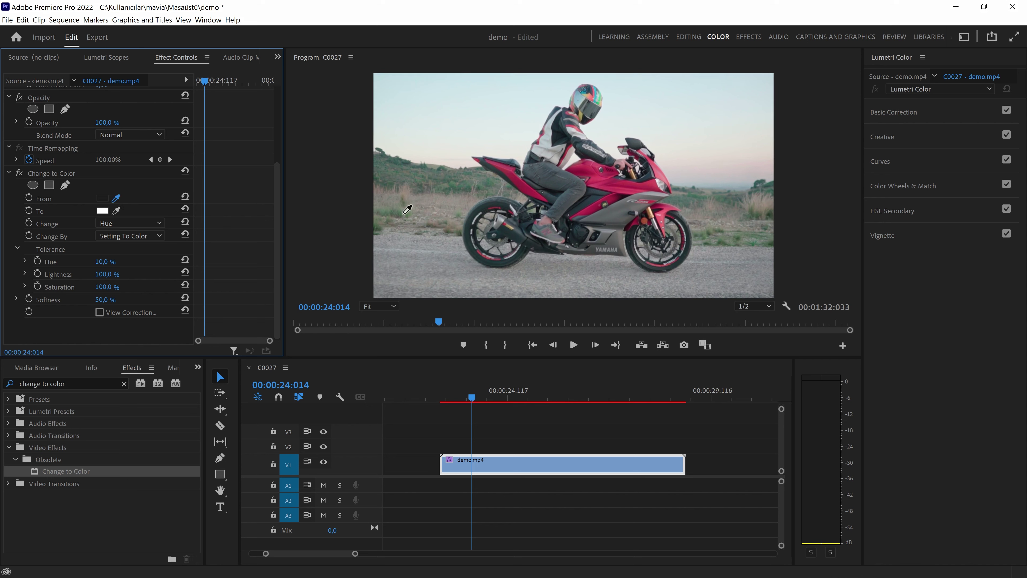
{"action": "left_click", "coordinate": [621, 185]}
{"action": "left_click", "coordinate": [619, 181]}
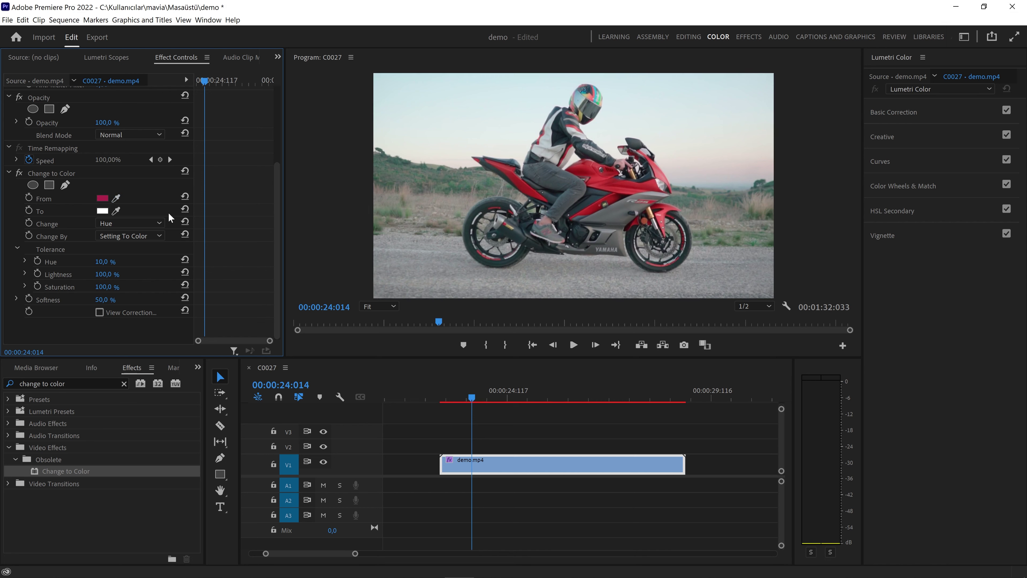
{"action": "left_click", "coordinate": [105, 215]}
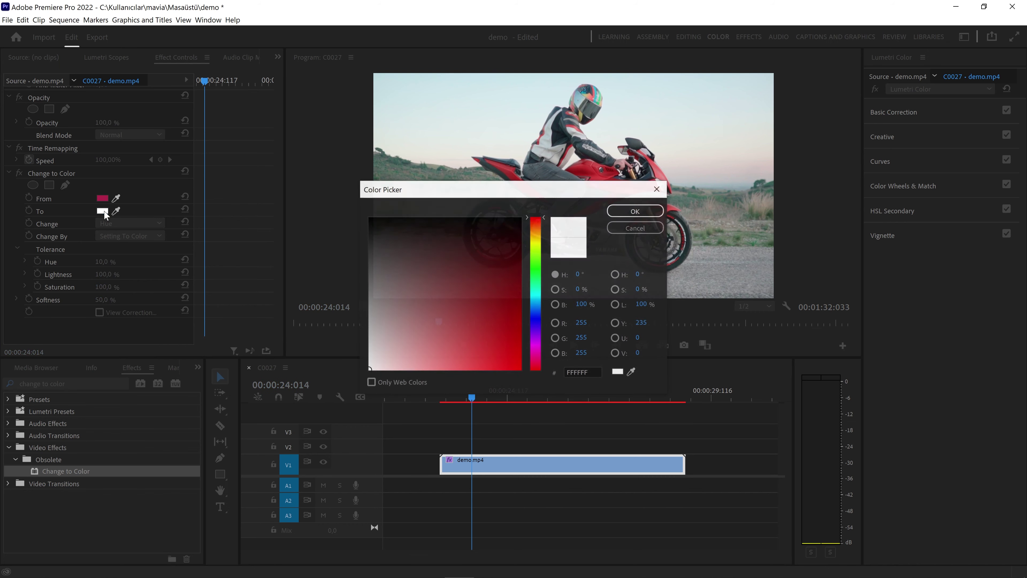
{"action": "mouse_move", "coordinate": [518, 198]}
{"action": "left_mouse_down"}
{"action": "mouse_move", "coordinate": [512, 232]}
{"action": "mouse_move", "coordinate": [834, 280]}
{"action": "left_mouse_up"}
{"action": "left_click", "coordinate": [850, 353]}
{"action": "left_click_drag", "start_coordinate": [813, 387], "coordinate": [814, 409]}
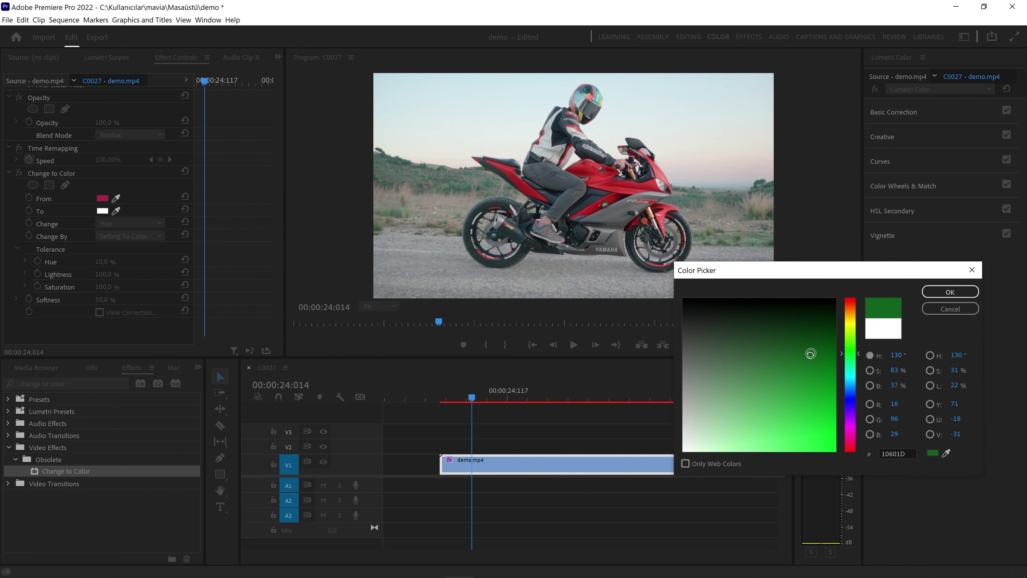
{"action": "left_click", "coordinate": [948, 292]}
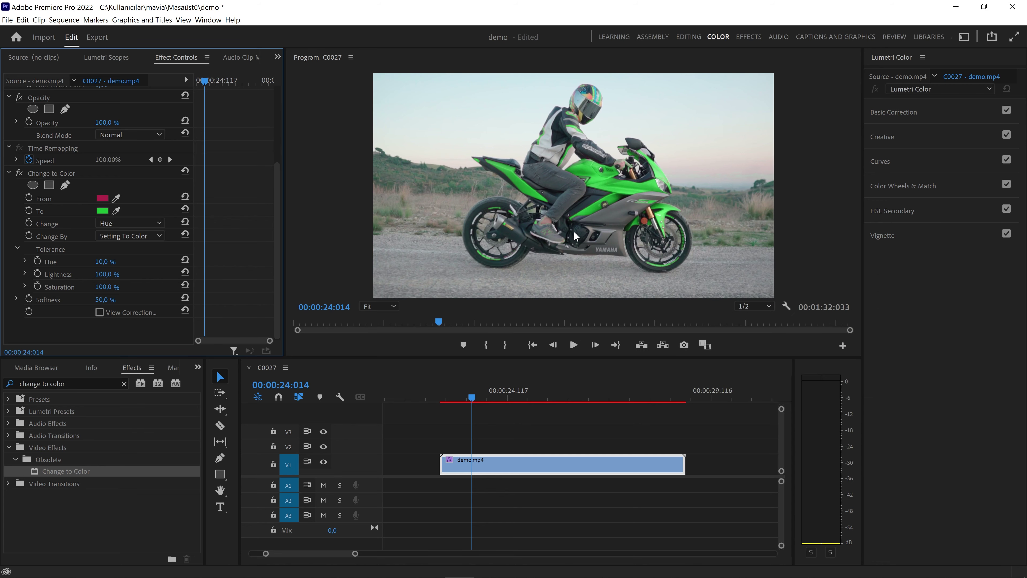
Play back the motorbike clip to check the green recolour
{"action": "left_click", "coordinate": [444, 400]}
{"action": "key", "text": "space"}
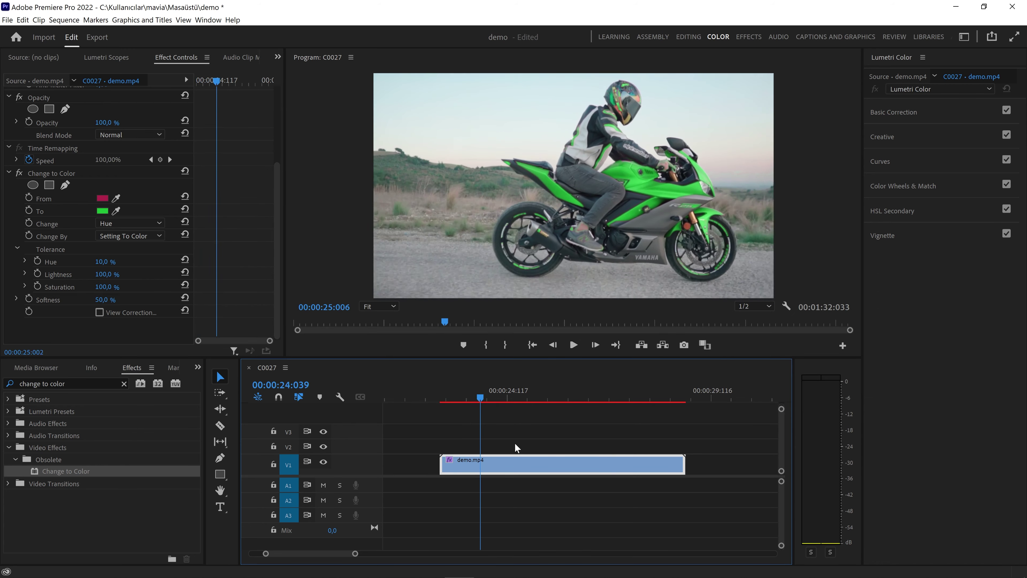
{"action": "key", "text": "space"}
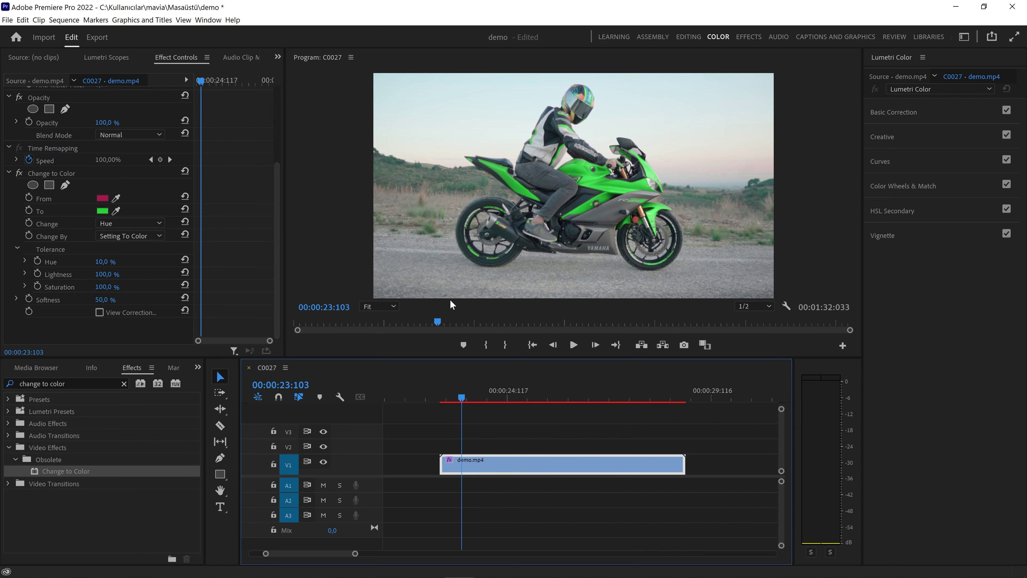
Enable the To colour stopwatch and set the target colour to purple at 24:099
{"action": "left_click_drag", "start_coordinate": [286, 247], "coordinate": [384, 242]}
{"action": "left_click", "coordinate": [29, 210]}
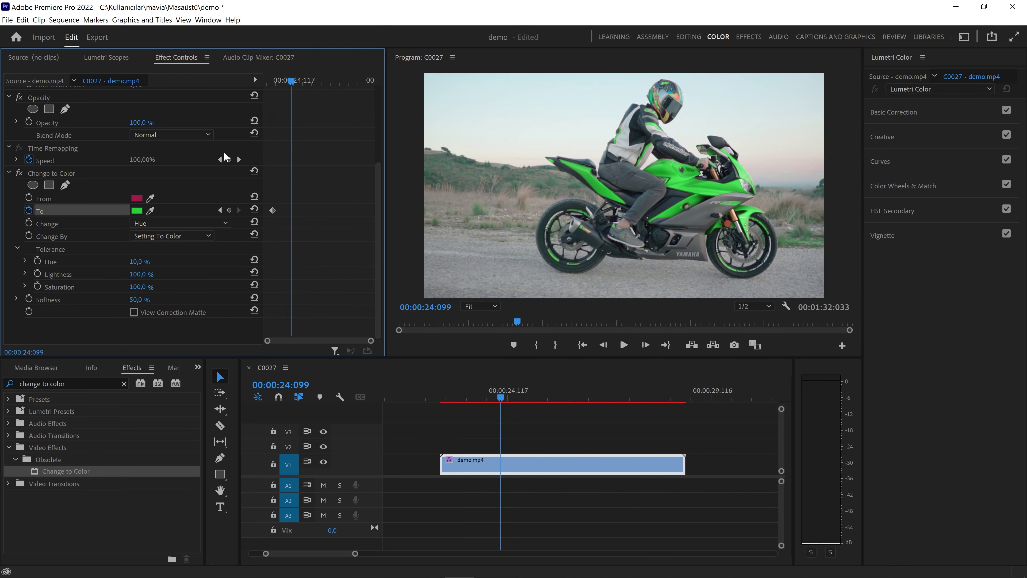
{"action": "left_click", "coordinate": [137, 210]}
{"action": "left_click", "coordinate": [846, 340]}
{"action": "left_click", "coordinate": [804, 382]}
{"action": "left_click", "coordinate": [947, 292]}
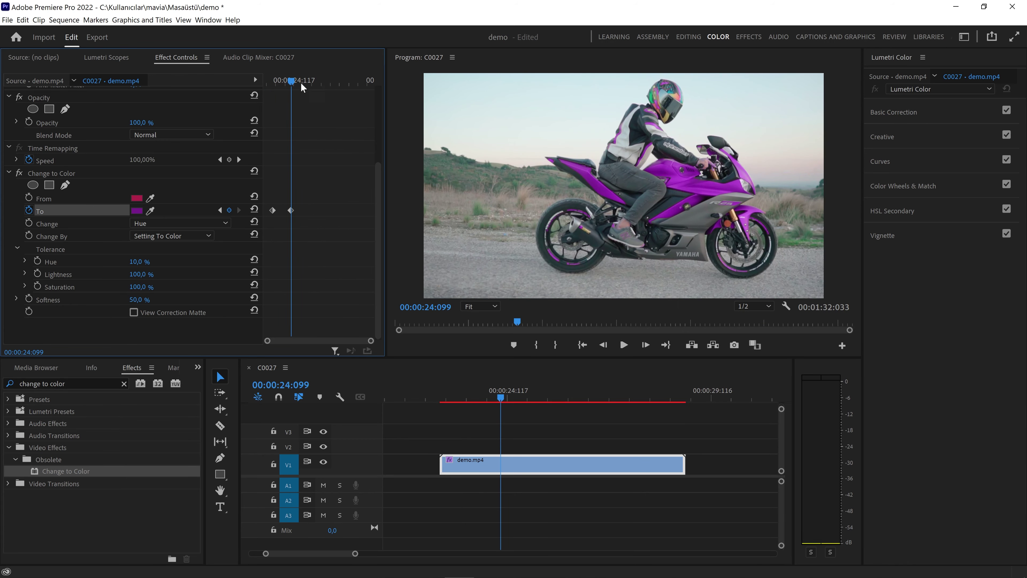
Change the target colour to blue at 25:100 and play back the colour shift
{"action": "left_click", "coordinate": [310, 81]}
{"action": "left_click", "coordinate": [137, 211]}
{"action": "left_click", "coordinate": [850, 393]}
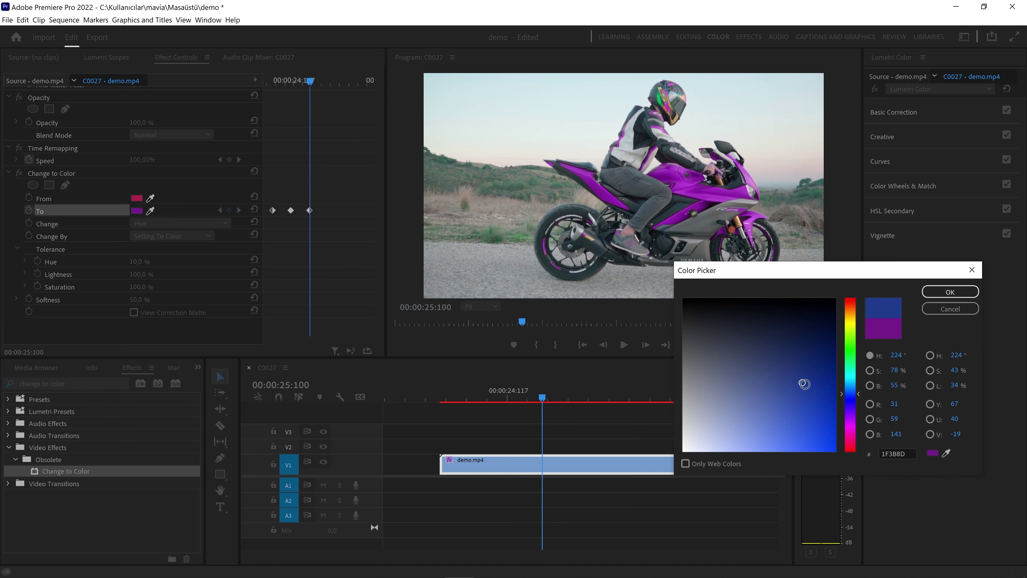
{"action": "left_click", "coordinate": [950, 292]}
{"action": "left_click", "coordinate": [510, 322]}
{"action": "left_click", "coordinate": [624, 344]}
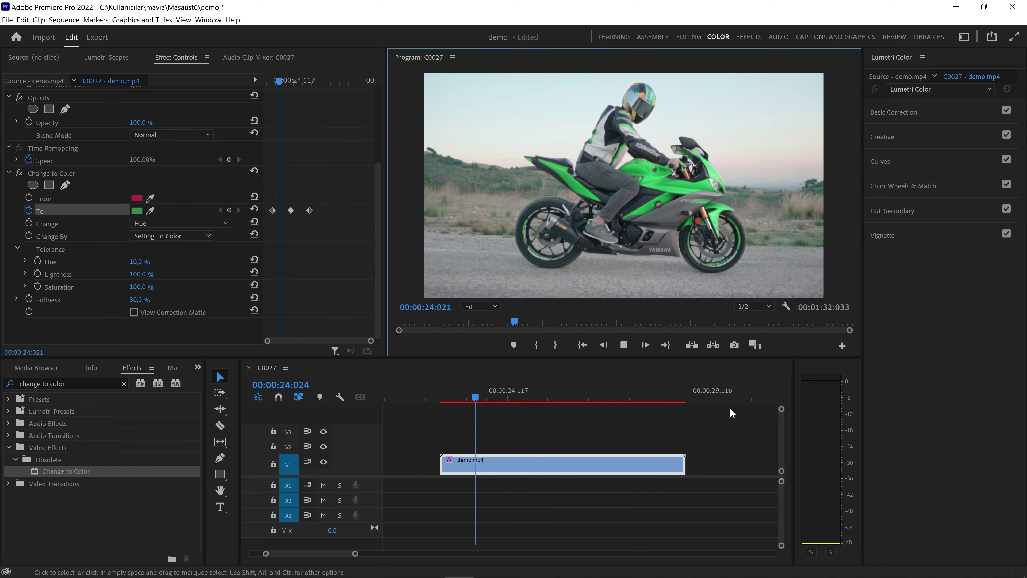
{"action": "left_click", "coordinate": [550, 457]}
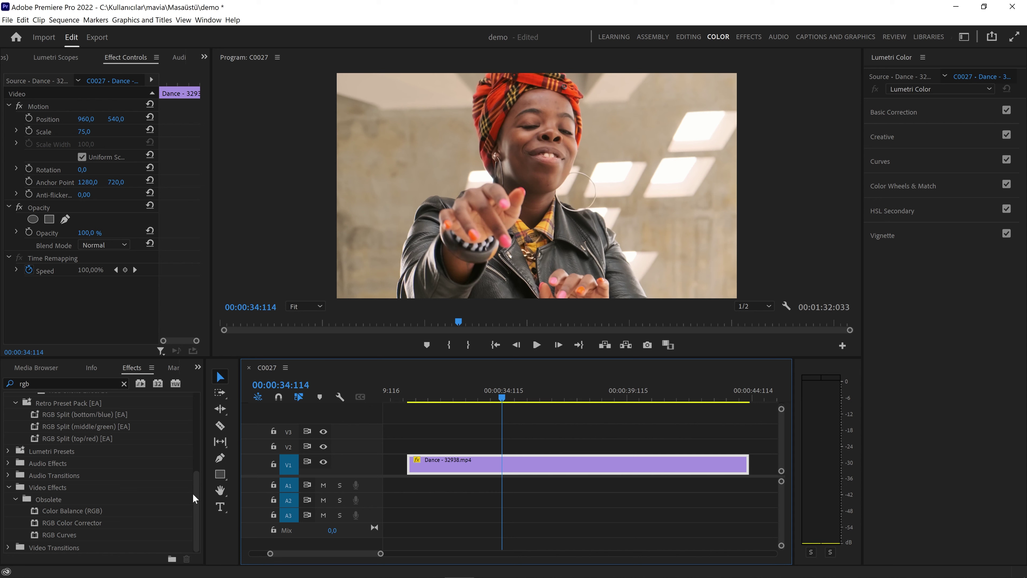
Add Color Balance (RGB) to the Dance clip and drop Green and Blue to 0, leaving only red
{"action": "left_click_drag", "start_coordinate": [70, 511], "coordinate": [437, 467]}
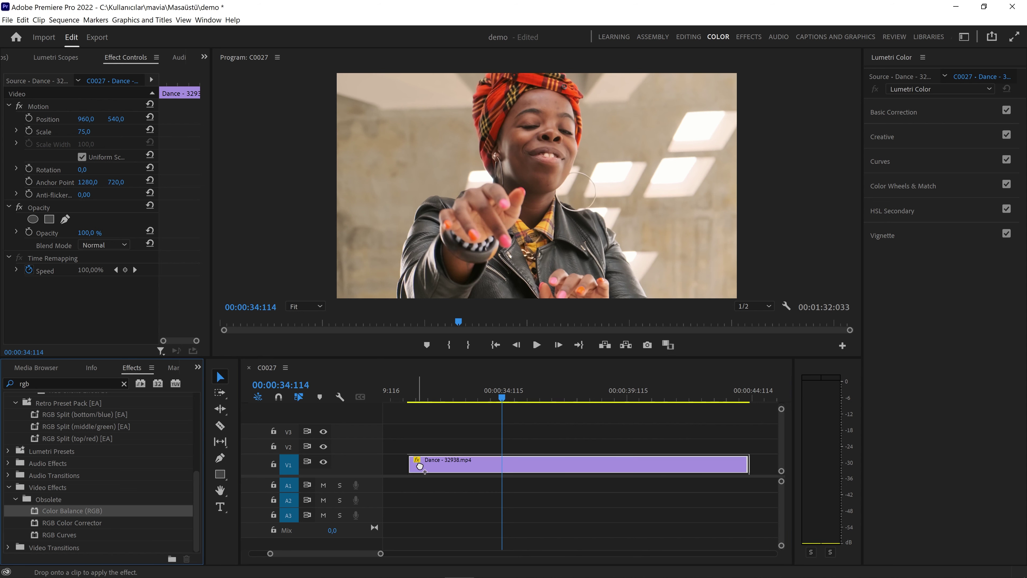
{"action": "scroll", "coordinate": [107, 328], "scroll_direction": "down", "scroll_amount": 1}
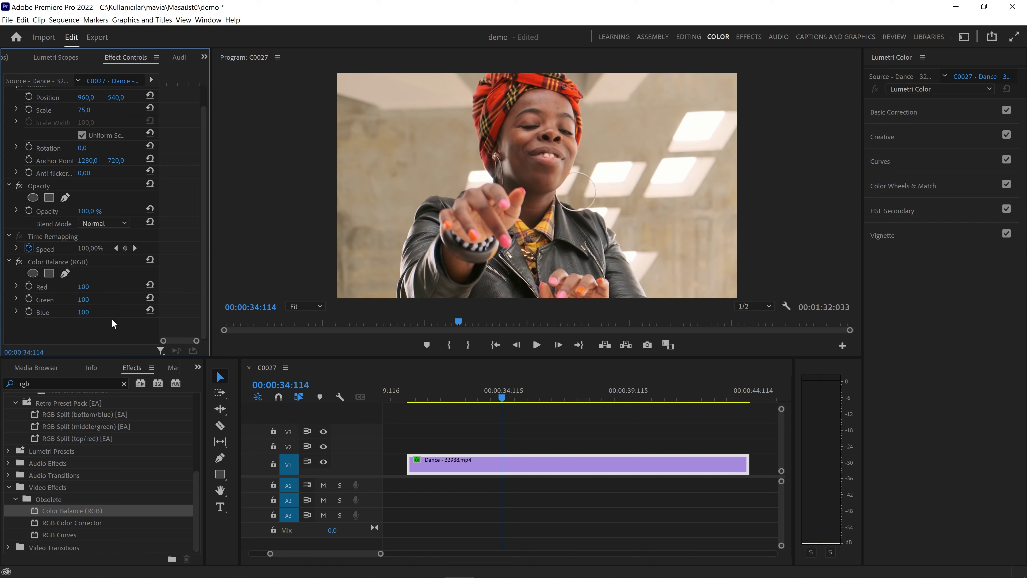
{"action": "mouse_move", "coordinate": [83, 300]}
{"action": "left_mouse_down"}
{"action": "mouse_move", "coordinate": [47, 299]}
{"action": "mouse_move", "coordinate": [118, 311]}
{"action": "mouse_move", "coordinate": [44, 312]}
{"action": "left_mouse_up"}
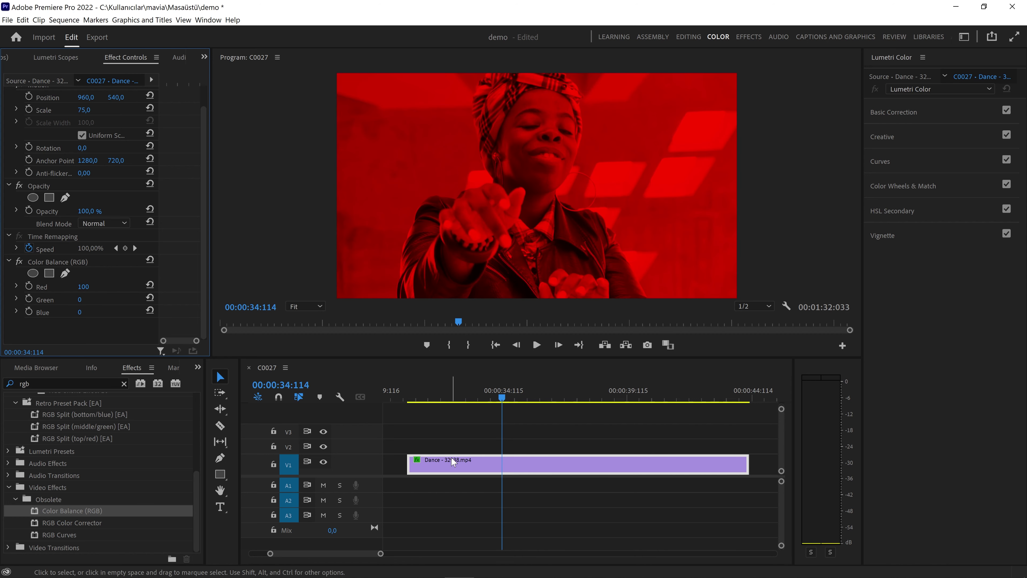
{"action": "left_click", "coordinate": [612, 470]}
Copy the Dance clip onto V2 and set its Color Balance to Red 0, Green 100, Blue 0
{"action": "mouse_move", "coordinate": [589, 470]}
{"action": "left_mouse_down"}
{"action": "mouse_move", "coordinate": [579, 452]}
{"action": "mouse_move", "coordinate": [584, 470]}
{"action": "left_mouse_up"}
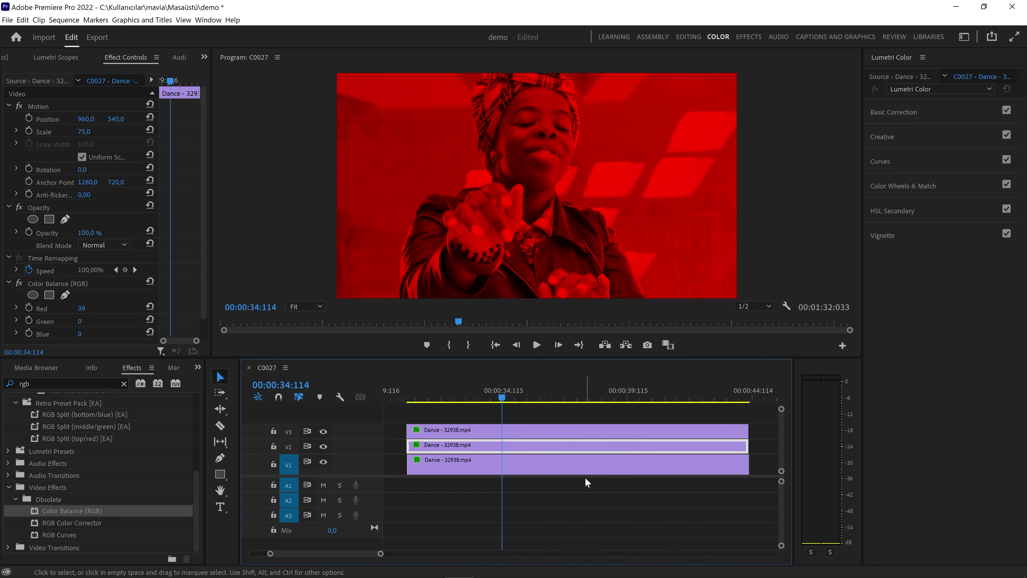
{"action": "scroll", "coordinate": [186, 161], "scroll_direction": "down", "scroll_amount": 1}
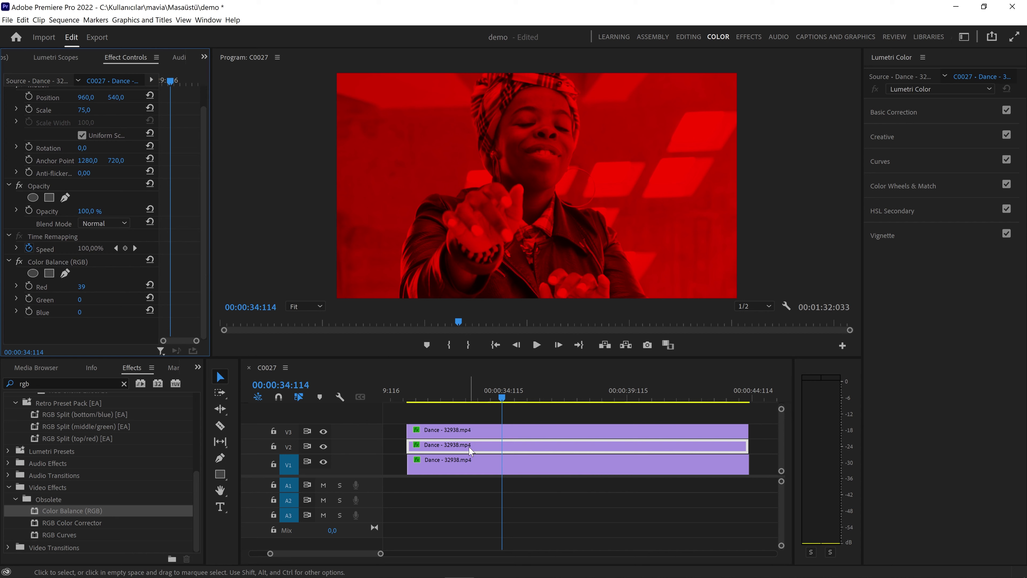
{"action": "left_click_drag", "start_coordinate": [82, 286], "coordinate": [73, 287]}
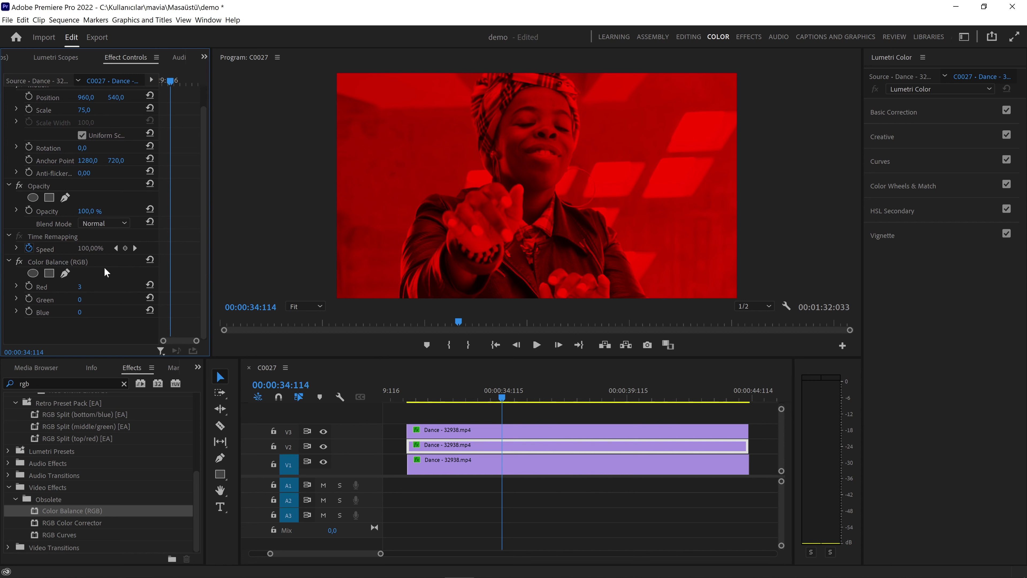
{"action": "left_click", "coordinate": [80, 286]}
{"action": "type", "text": "0"}
{"action": "key", "text": "Tab"}
{"action": "type", "text": "100"}
{"action": "key", "text": "Return"}
Set the top Dance copy's Color Balance to Red 0, Green 0, Blue 100
{"action": "left_click", "coordinate": [538, 433]}
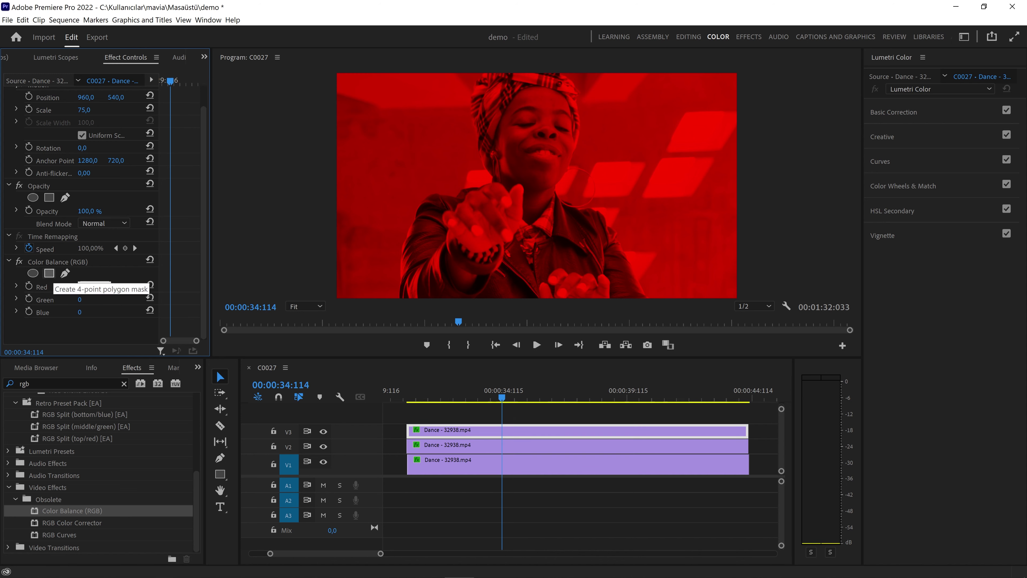
{"action": "key", "text": "Tab"}
{"action": "key", "text": "Tab"}
{"action": "type", "text": "1"}
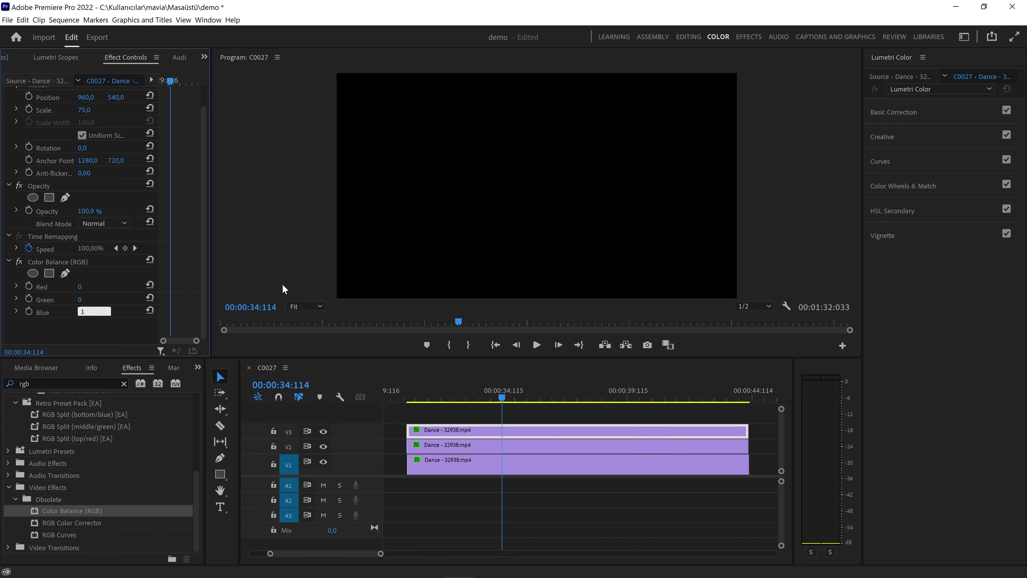
{"action": "type", "text": "00"}
{"action": "key", "text": "Return"}
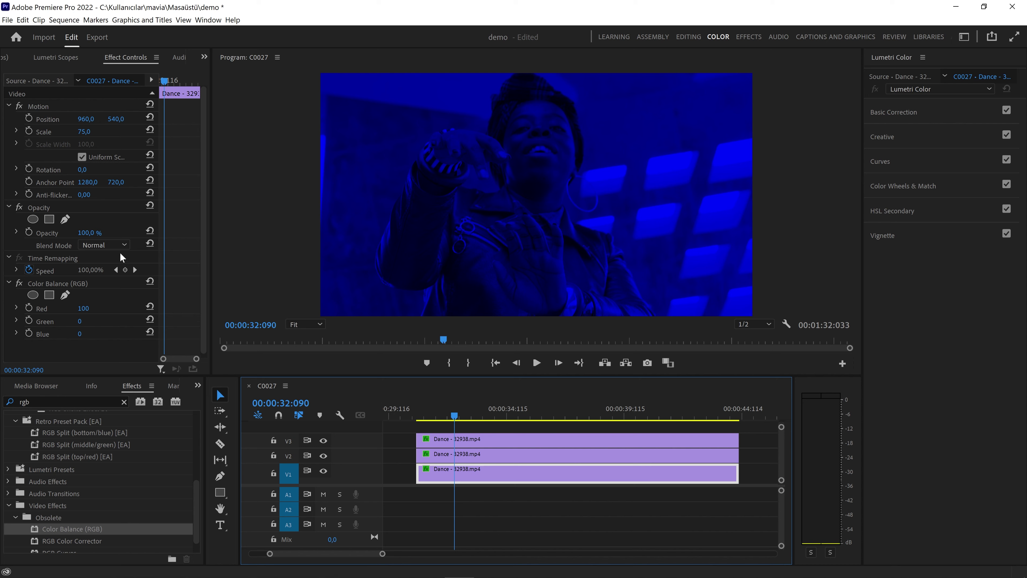
Set all three Dance clips to Linear Dodge (Add) and shift the top copy slightly later, then preview
{"action": "left_click", "coordinate": [126, 246]}
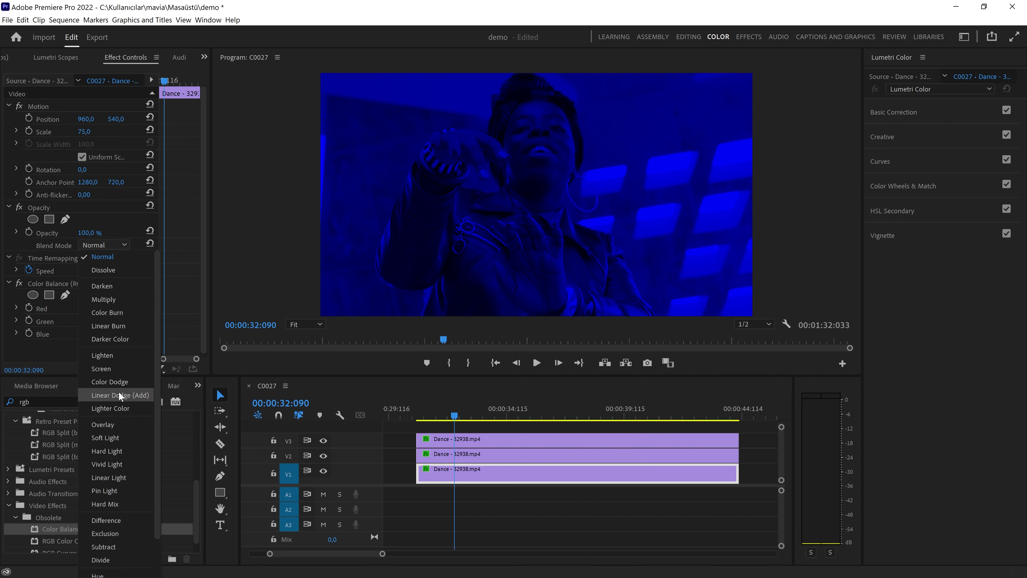
{"action": "left_click", "coordinate": [120, 395]}
{"action": "left_click", "coordinate": [432, 455]}
{"action": "left_click", "coordinate": [105, 245]}
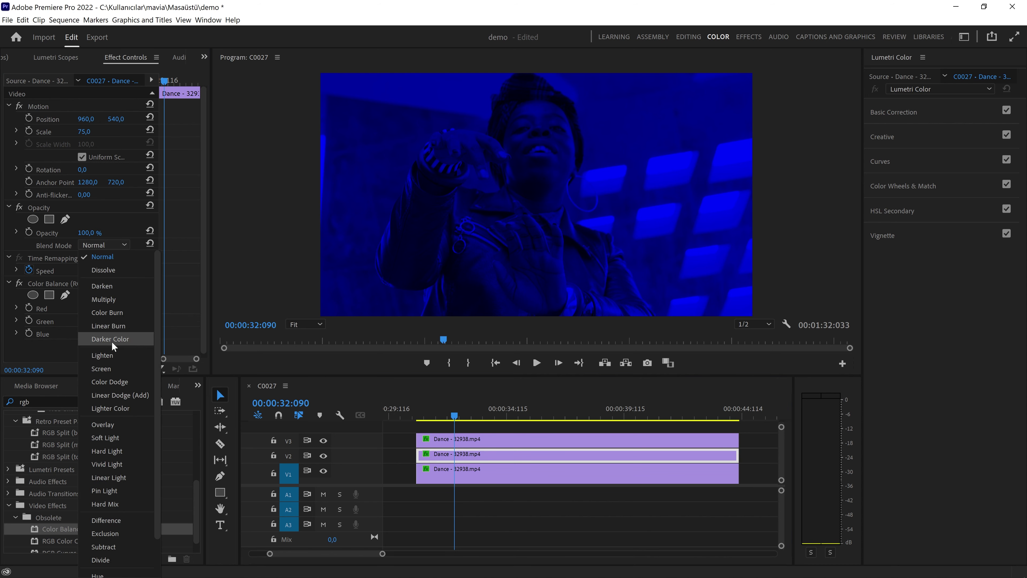
{"action": "left_click", "coordinate": [110, 382]}
{"action": "left_click", "coordinate": [456, 439]}
{"action": "left_click", "coordinate": [105, 246]}
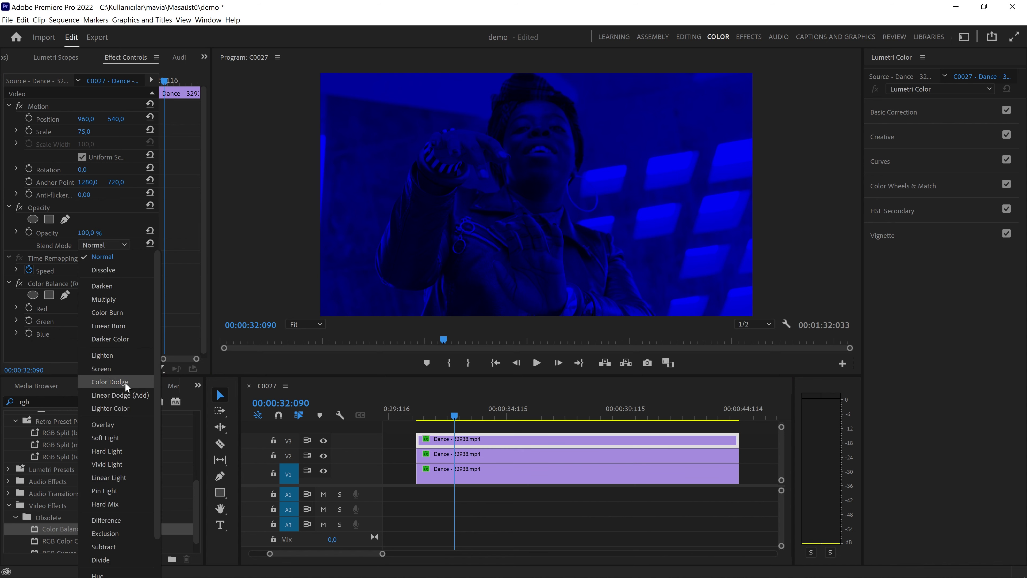
{"action": "left_click", "coordinate": [122, 395]}
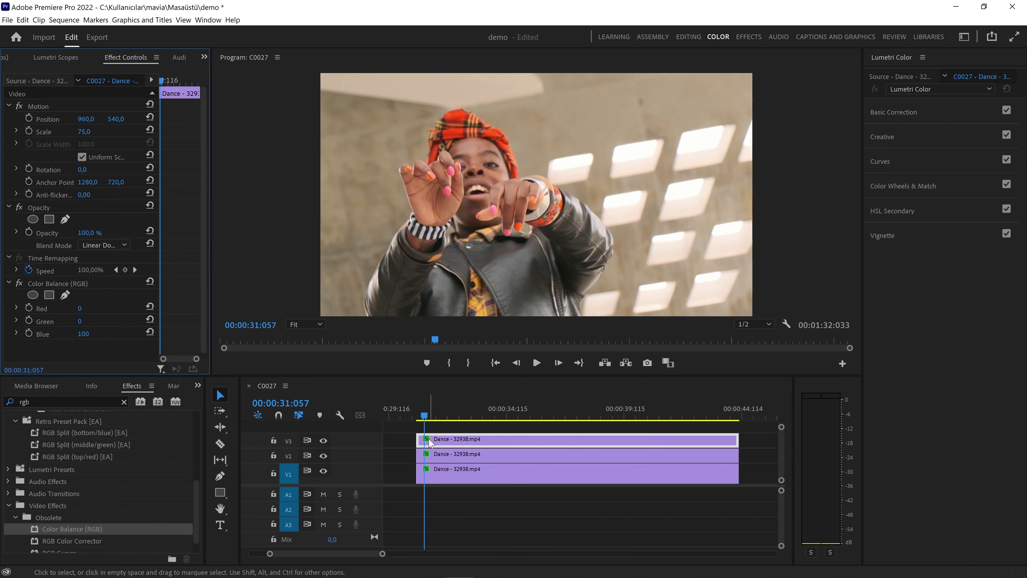
{"action": "left_click_drag", "start_coordinate": [429, 443], "coordinate": [443, 455]}
{"action": "key", "text": "space"}
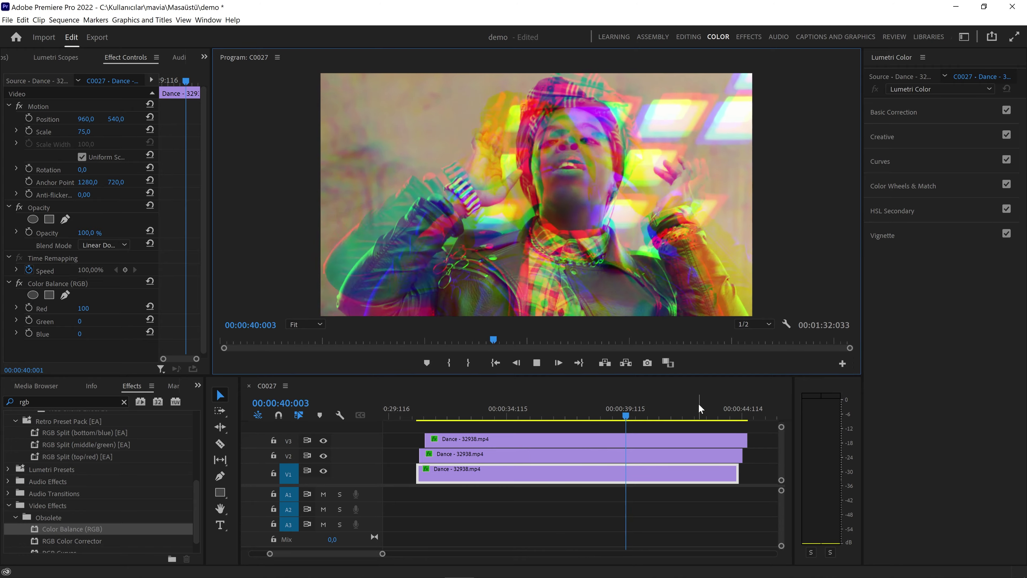
Move the top Dance copy slightly earlier on the zoomed timeline and play back the tighter RGB split
{"action": "left_click", "coordinate": [486, 410]}
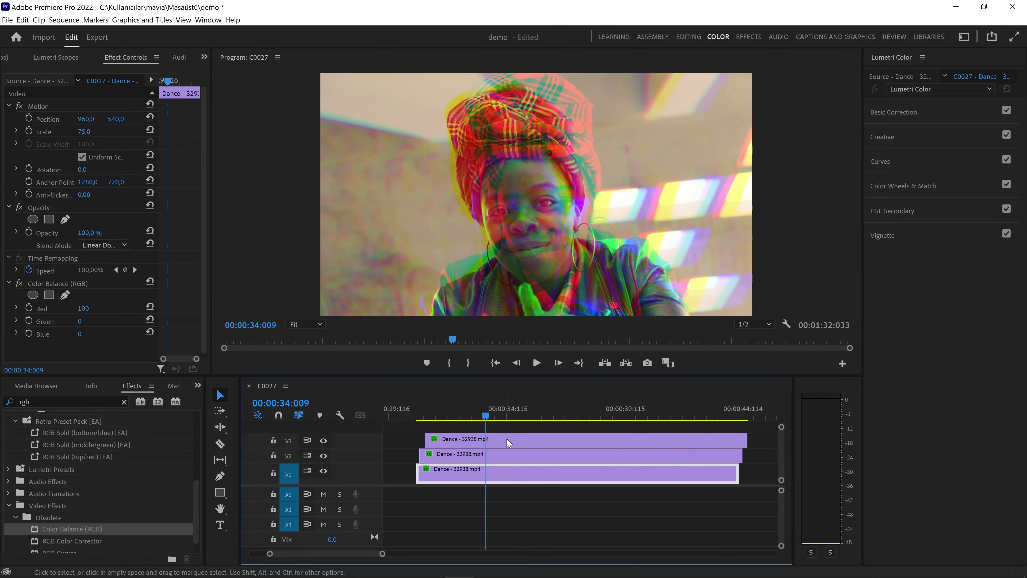
{"action": "left_click", "coordinate": [453, 449]}
{"action": "key", "text": "equal"}
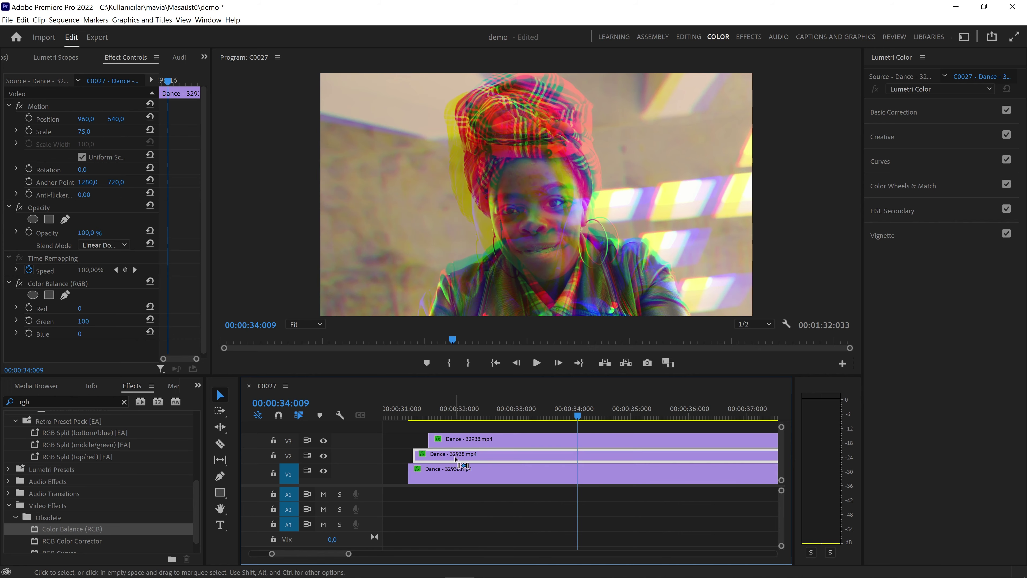
{"action": "left_click_drag", "start_coordinate": [453, 448], "coordinate": [441, 445]}
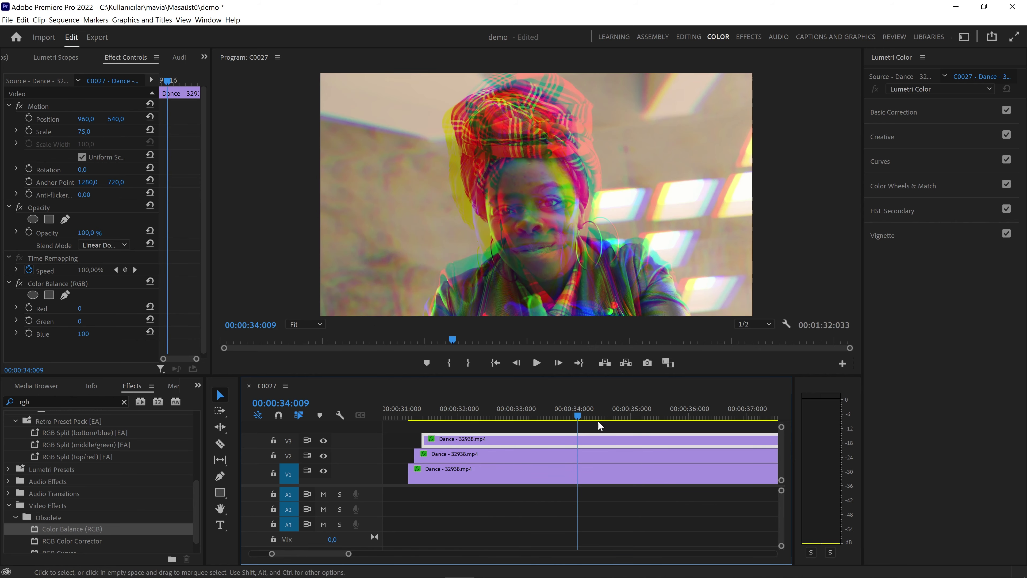
{"action": "key", "text": "space"}
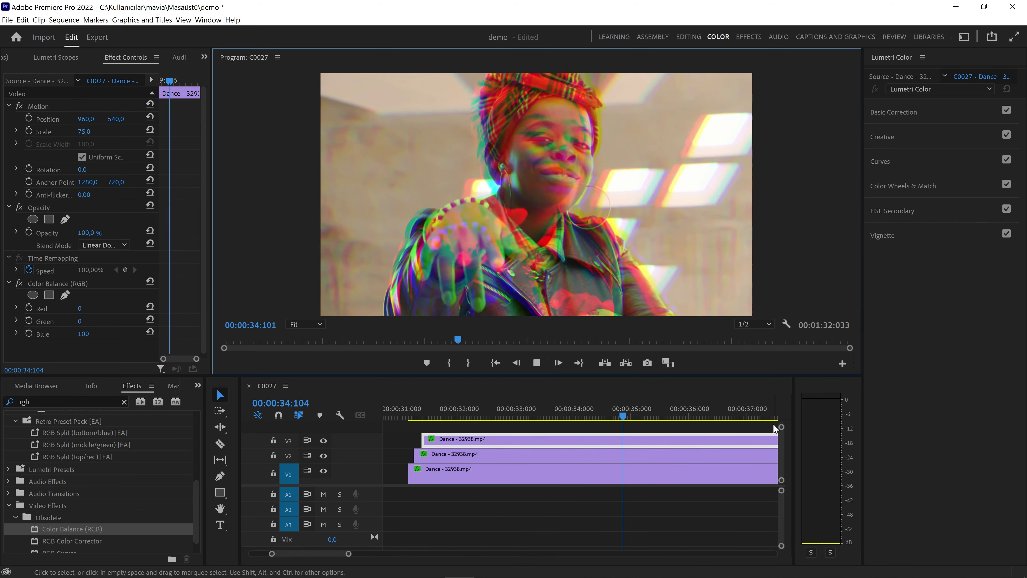
{"action": "key", "text": "minus"}
{"action": "key", "text": "space"}
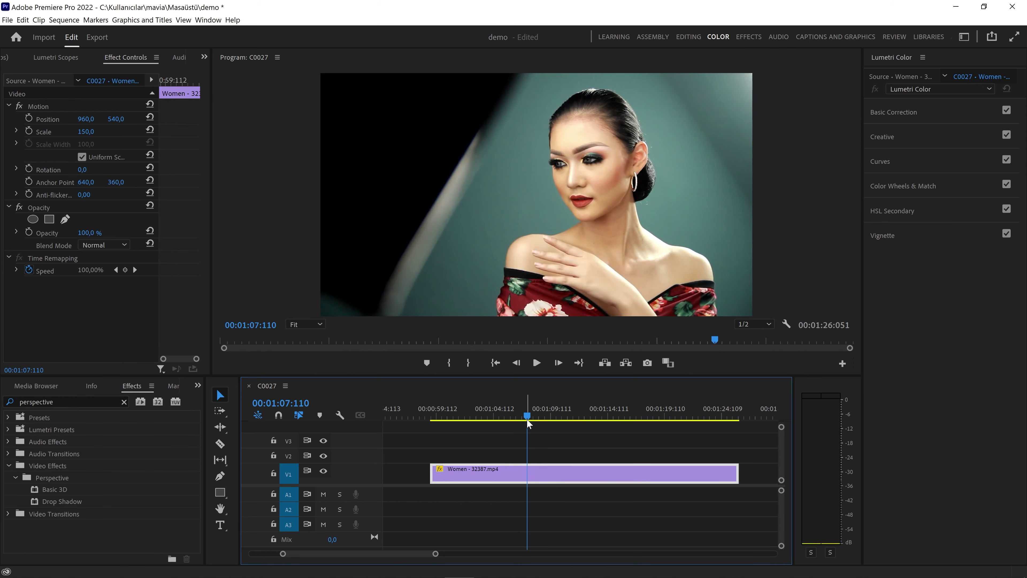
Apply Basic 3D to the Women clip with Swivel 1x23°, Tilt 1x348° and Distance -13
{"action": "double_click", "coordinate": [71, 402]}
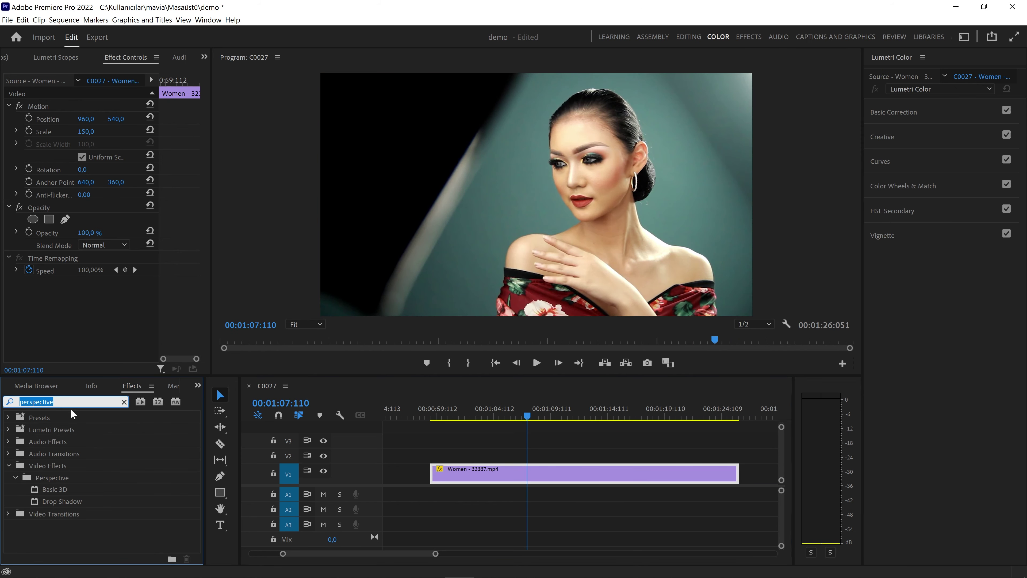
{"action": "left_click", "coordinate": [34, 489]}
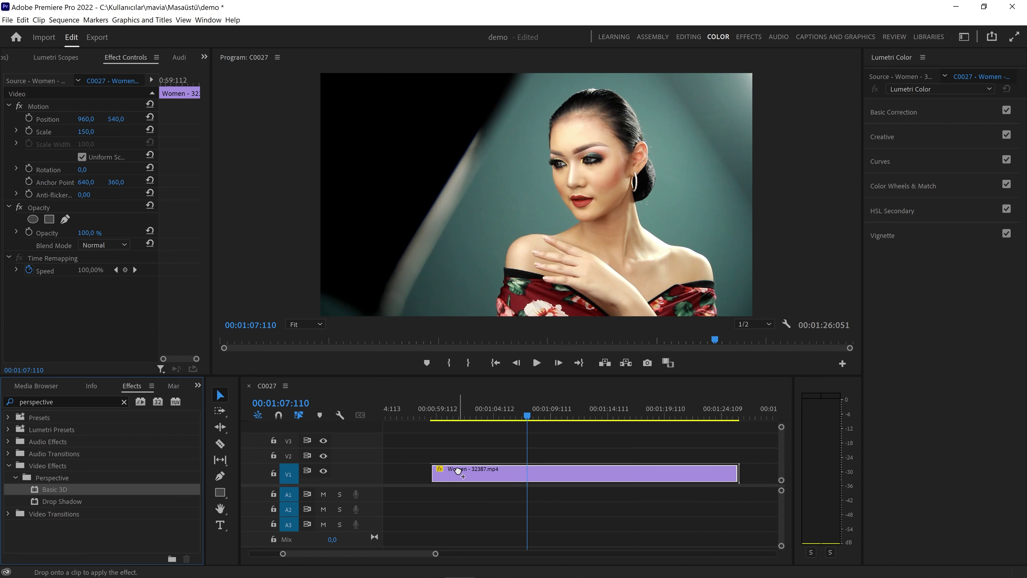
{"action": "left_click_drag", "start_coordinate": [34, 490], "coordinate": [461, 473]}
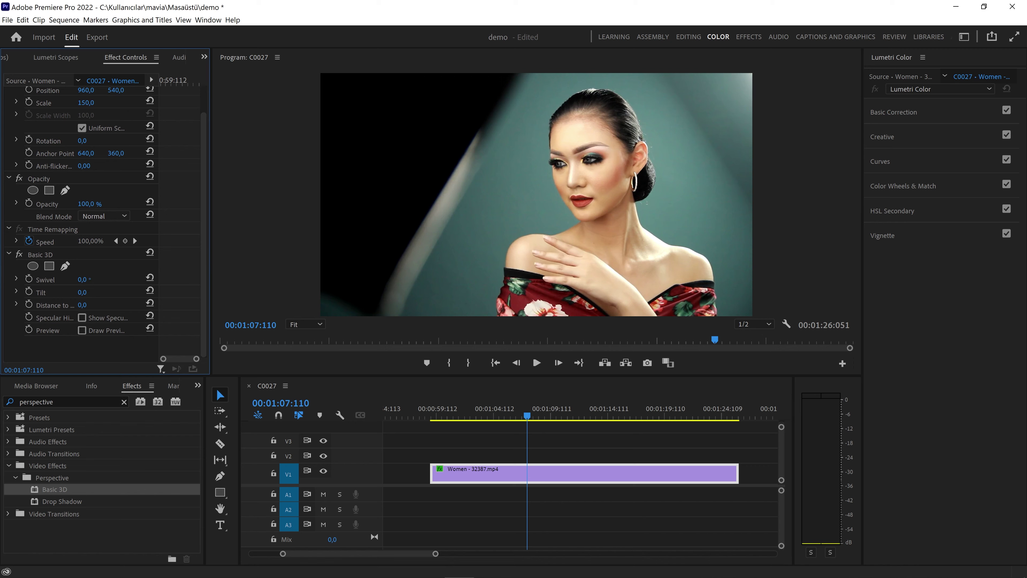
{"action": "mouse_move", "coordinate": [82, 279]}
{"action": "left_mouse_down"}
{"action": "mouse_move", "coordinate": [113, 279]}
{"action": "mouse_move", "coordinate": [90, 291]}
{"action": "mouse_move", "coordinate": [122, 291]}
{"action": "mouse_move", "coordinate": [61, 304]}
{"action": "mouse_move", "coordinate": [91, 296]}
{"action": "mouse_move", "coordinate": [90, 281]}
{"action": "left_mouse_up"}
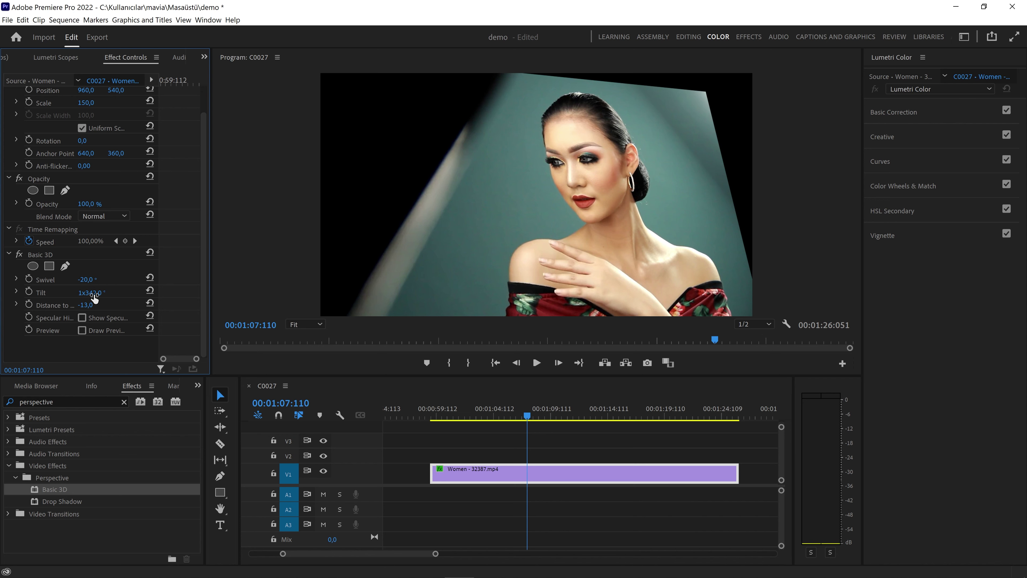
{"action": "mouse_move", "coordinate": [95, 298]}
{"action": "left_mouse_down"}
{"action": "mouse_move", "coordinate": [121, 279]}
{"action": "mouse_move", "coordinate": [65, 280]}
{"action": "left_mouse_up"}
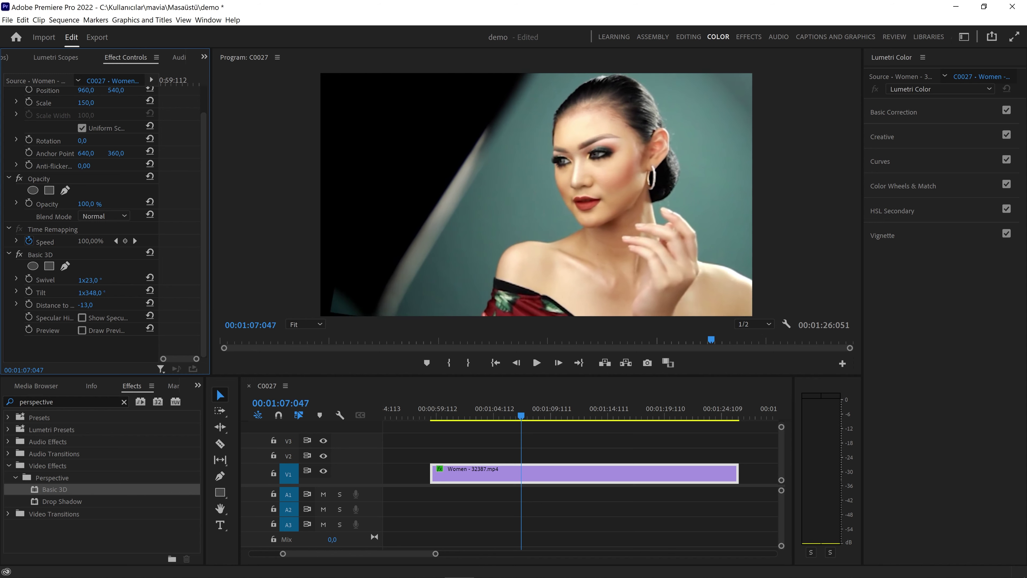